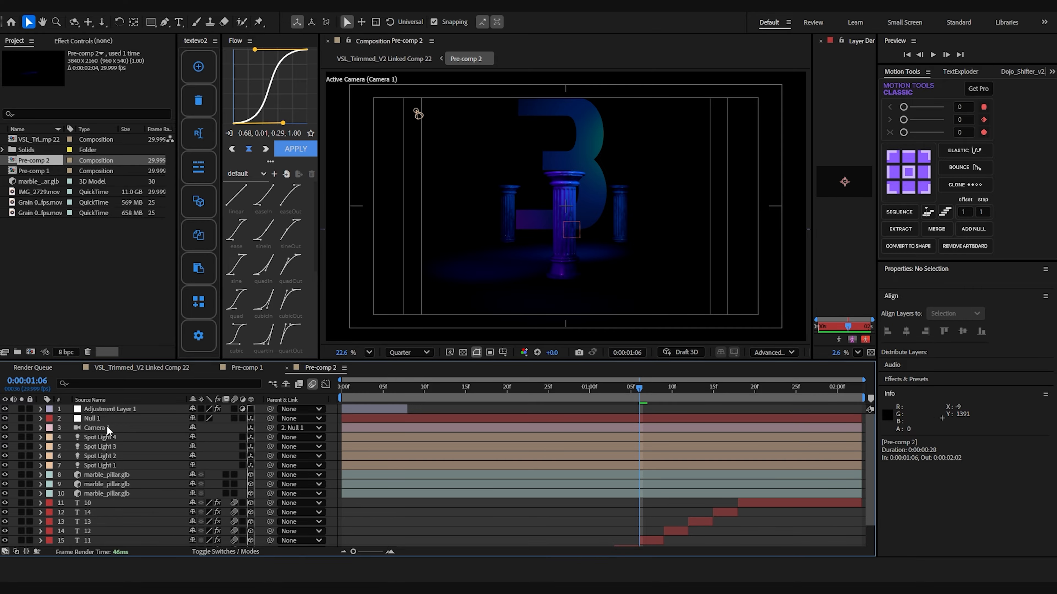
Switch Camera 1 in Pre-comp 2 to a wider lens preset with a 2133.3 px zoom.
{"action": "double_click", "coordinate": [97, 428]}
{"action": "left_click", "coordinate": [597, 191]}
{"action": "left_click", "coordinate": [583, 244]}
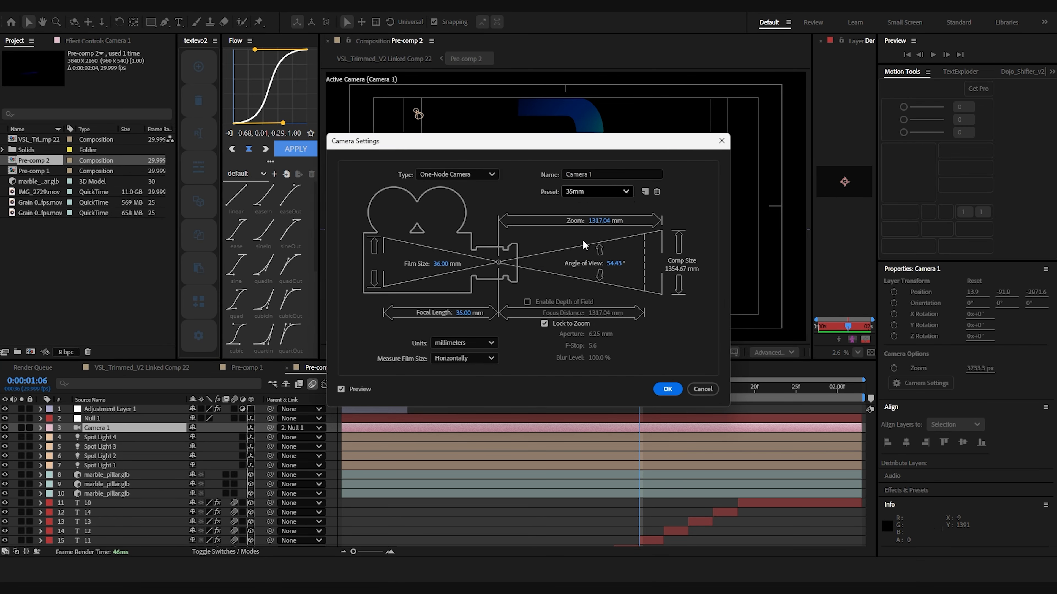
{"action": "left_click", "coordinate": [666, 389]}
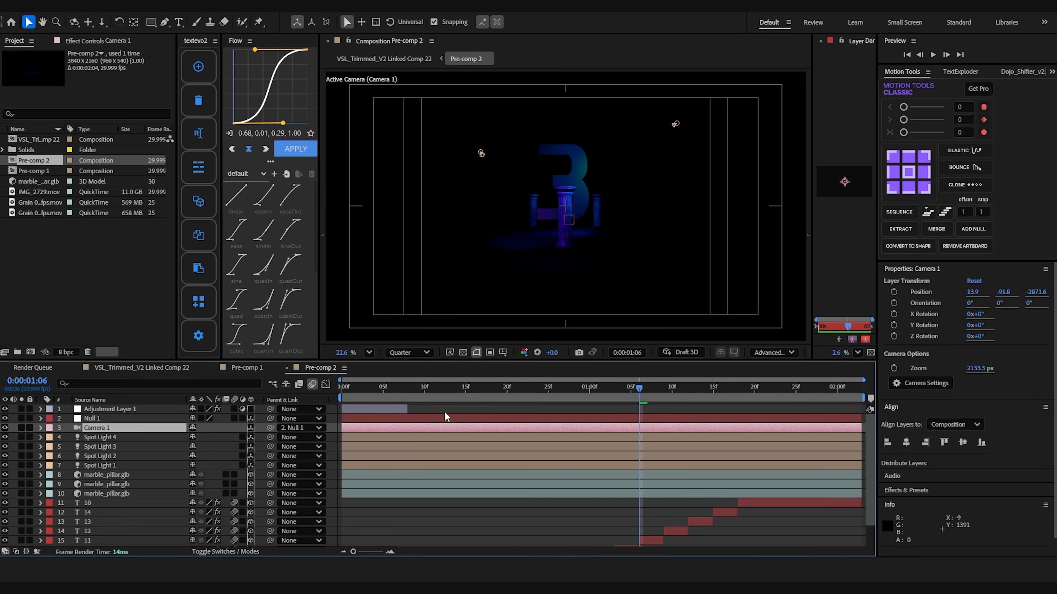
Change Null 1's Z position and X rotation to reframe the camera view of the pillars.
{"action": "left_click", "coordinate": [116, 421]}
{"action": "key", "text": "p"}
{"action": "left_click_drag", "start_coordinate": [231, 428], "coordinate": [410, 410]}
{"action": "key", "text": "r"}
{"action": "left_click_drag", "start_coordinate": [204, 456], "coordinate": [225, 450]}
{"action": "key", "text": "ctrl+z"}
{"action": "left_click_drag", "start_coordinate": [204, 438], "coordinate": [255, 413]}
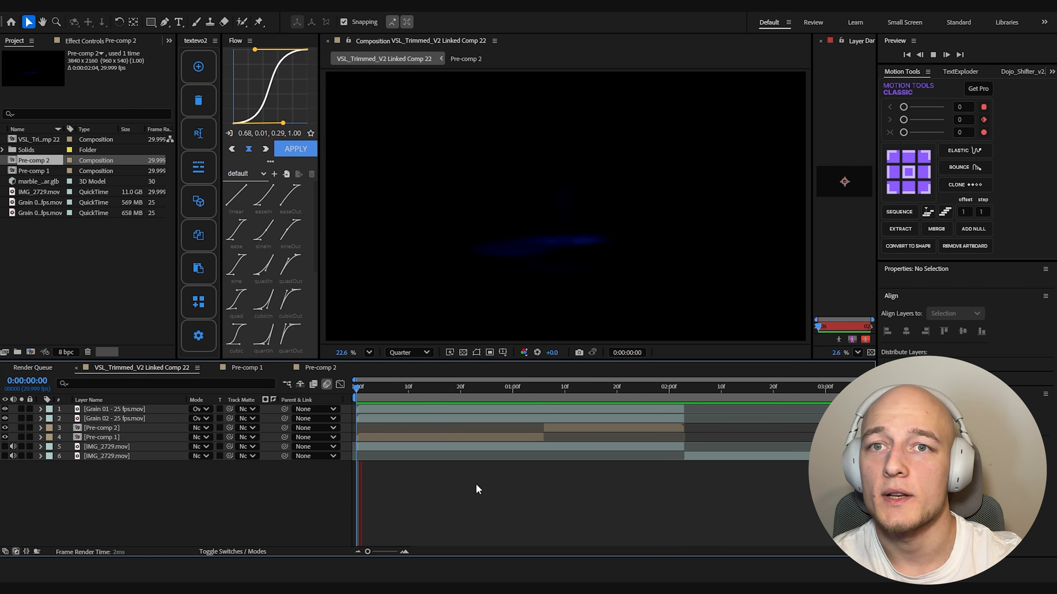
Extend Pre-comp 1 to overlap the start of Pre-comp 2 and fade its opacity to 0% at 0:00:01:09.
{"action": "left_click", "coordinate": [580, 172]}
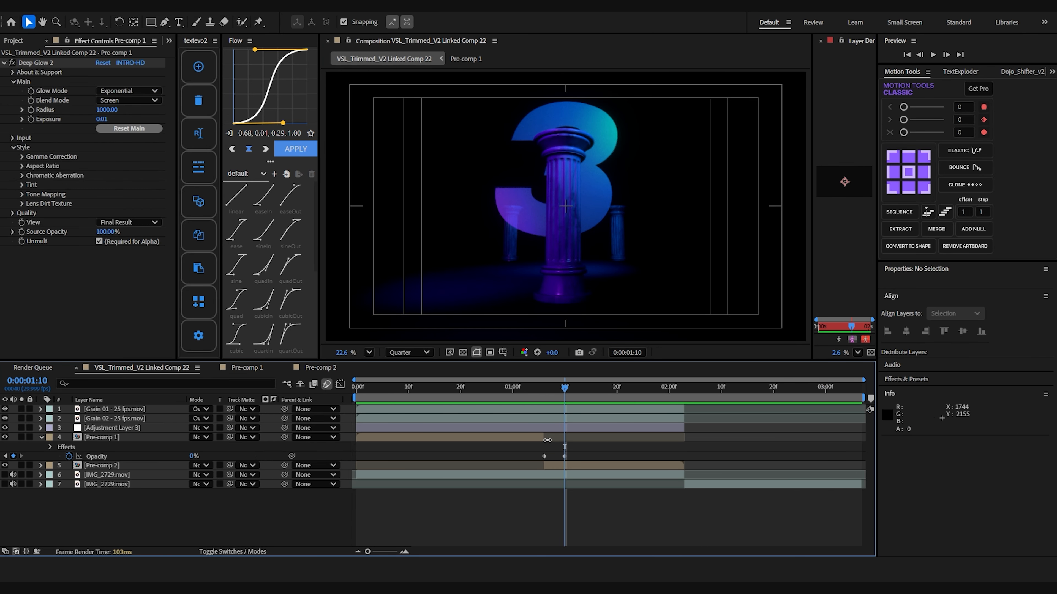
{"action": "left_click_drag", "start_coordinate": [543, 440], "coordinate": [560, 457]}
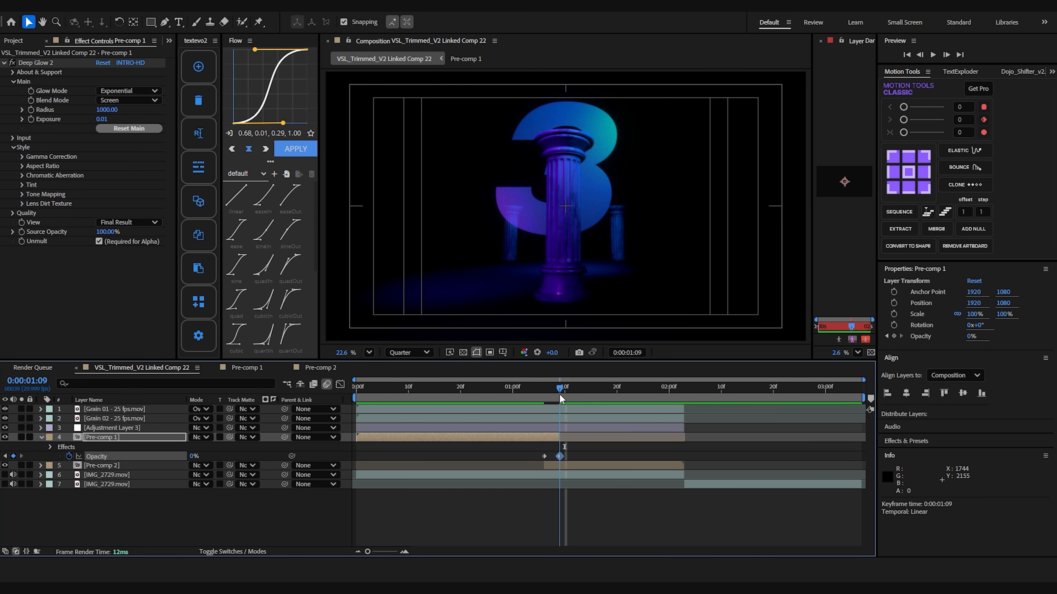
Inspect the number layer inside Pre-comp 1 and preview the transition in the main composition.
{"action": "double_click", "coordinate": [552, 437]}
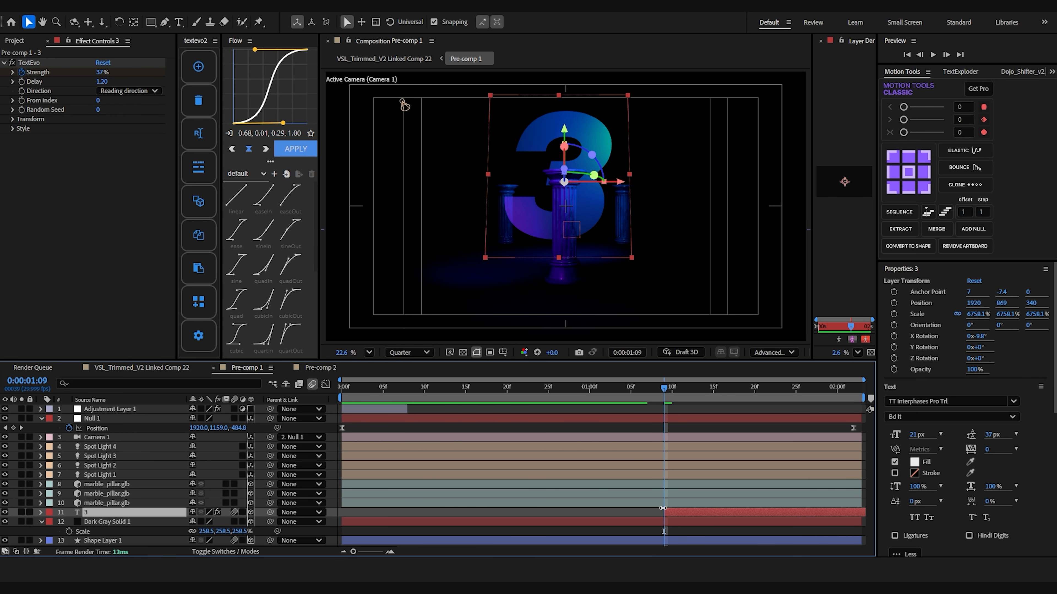
{"action": "key", "text": "Tab"}
{"action": "left_click", "coordinate": [611, 501]}
{"action": "key", "text": "space"}
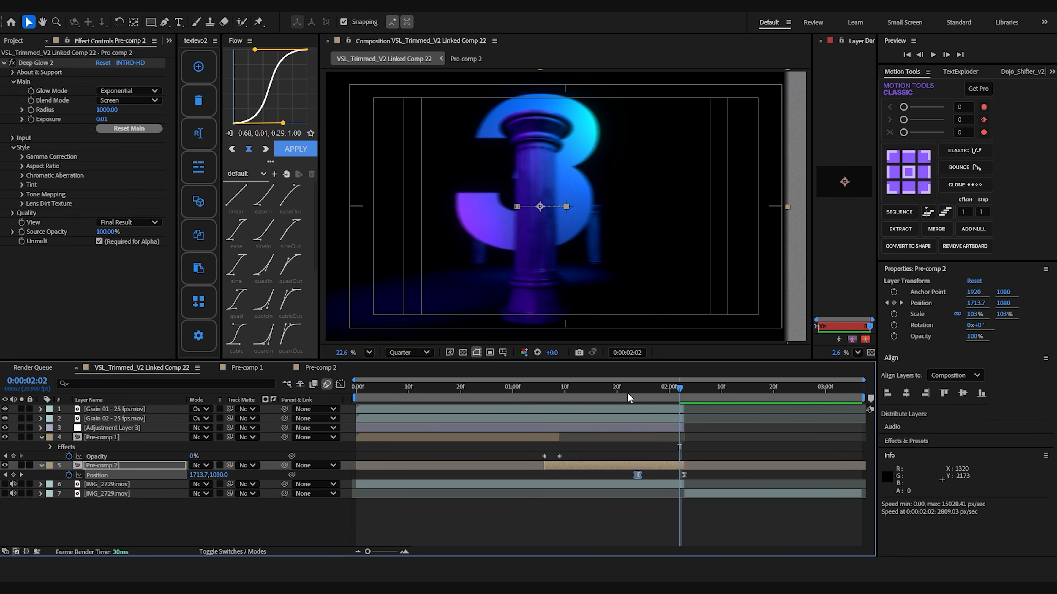
{"action": "key", "text": "space"}
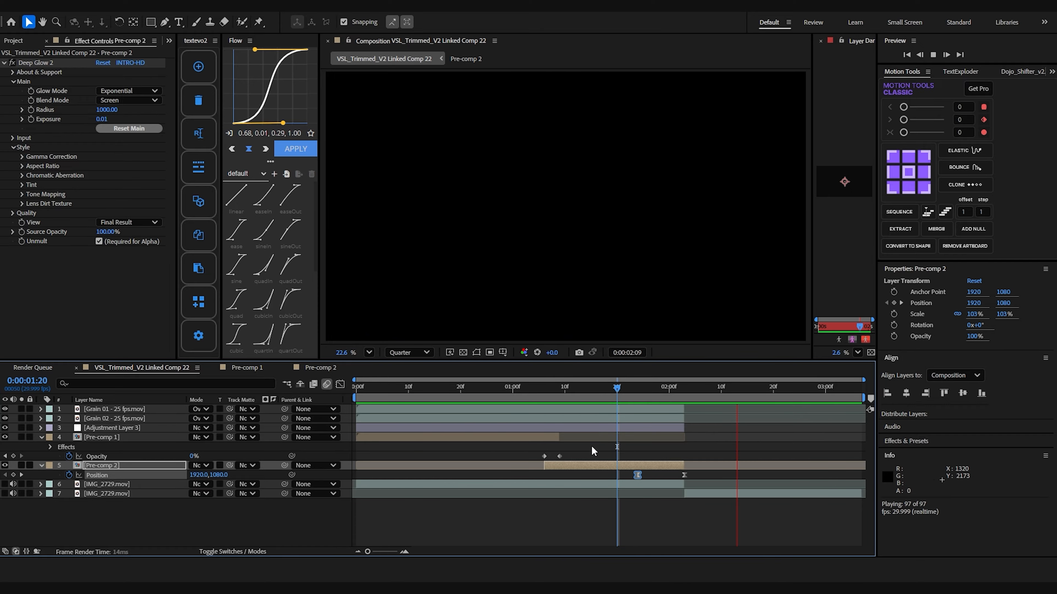
{"action": "left_click", "coordinate": [554, 524]}
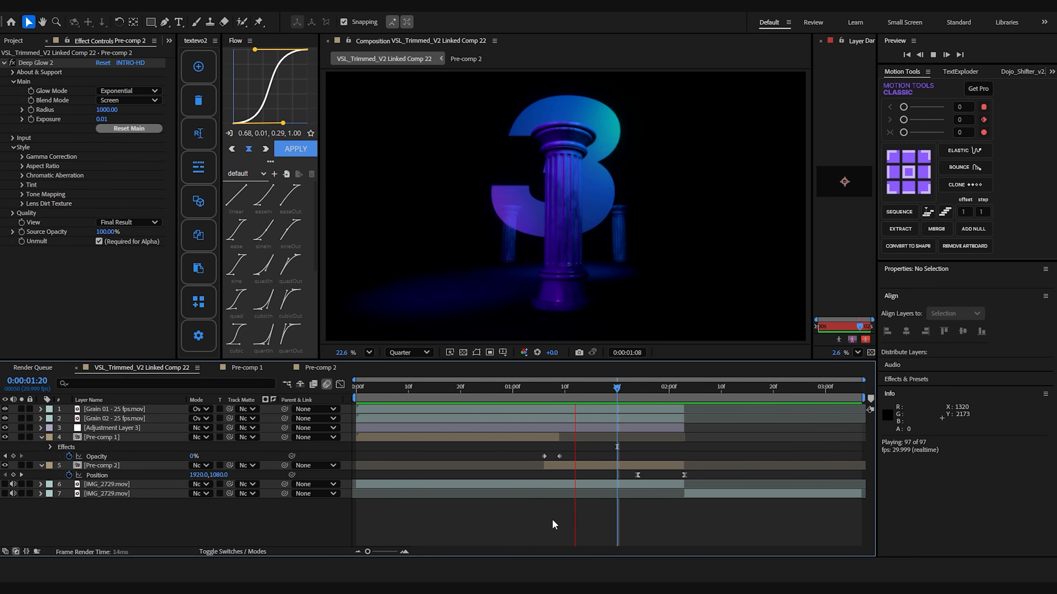
Apply Motion Tile to Pre-comp 2 with output width and height of 333, placed above Deep Glow 2.
{"action": "left_click", "coordinate": [668, 466]}
{"action": "type", "text": "otion"}
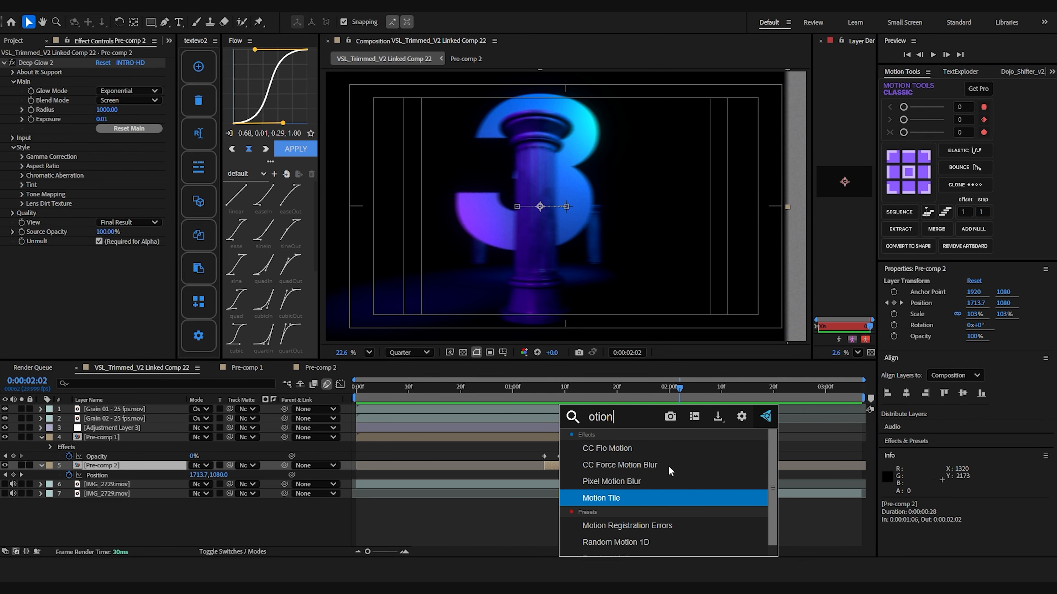
{"action": "key", "text": "Return"}
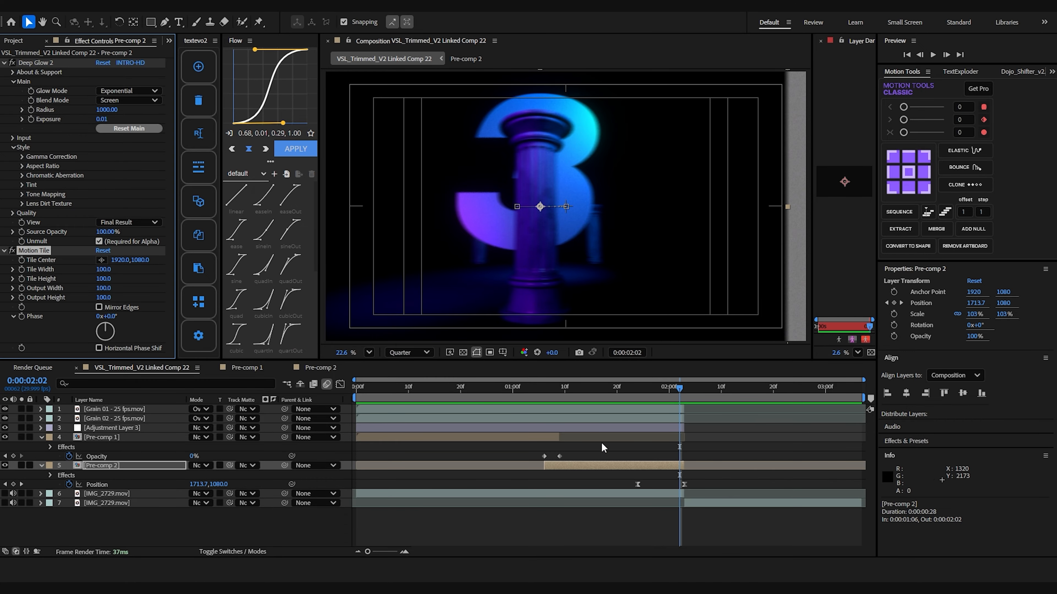
{"action": "left_click", "coordinate": [105, 297]}
{"action": "type", "text": "333"}
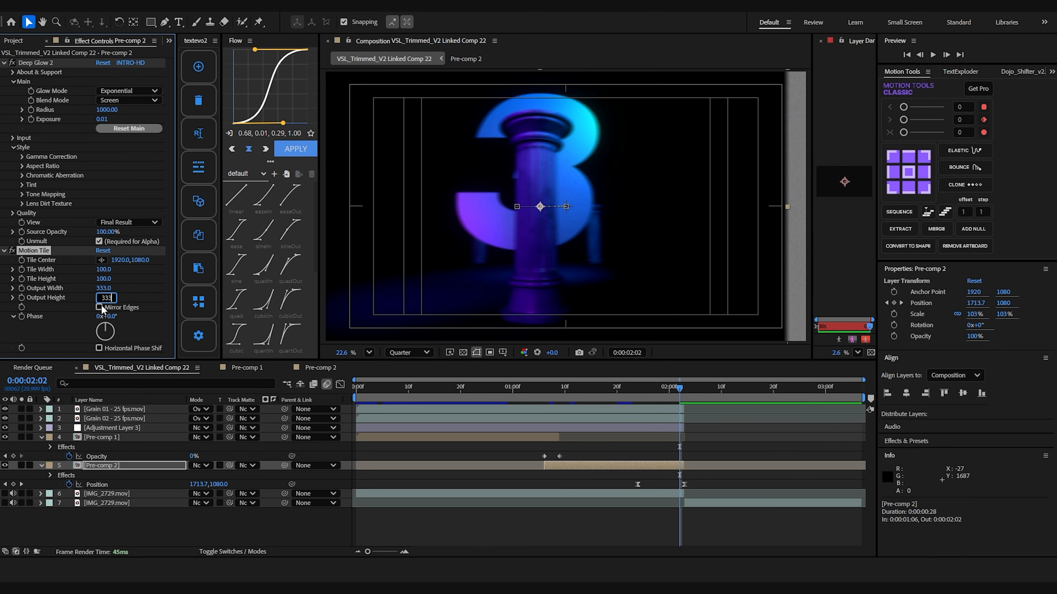
{"action": "left_click_drag", "start_coordinate": [40, 251], "coordinate": [44, 65]}
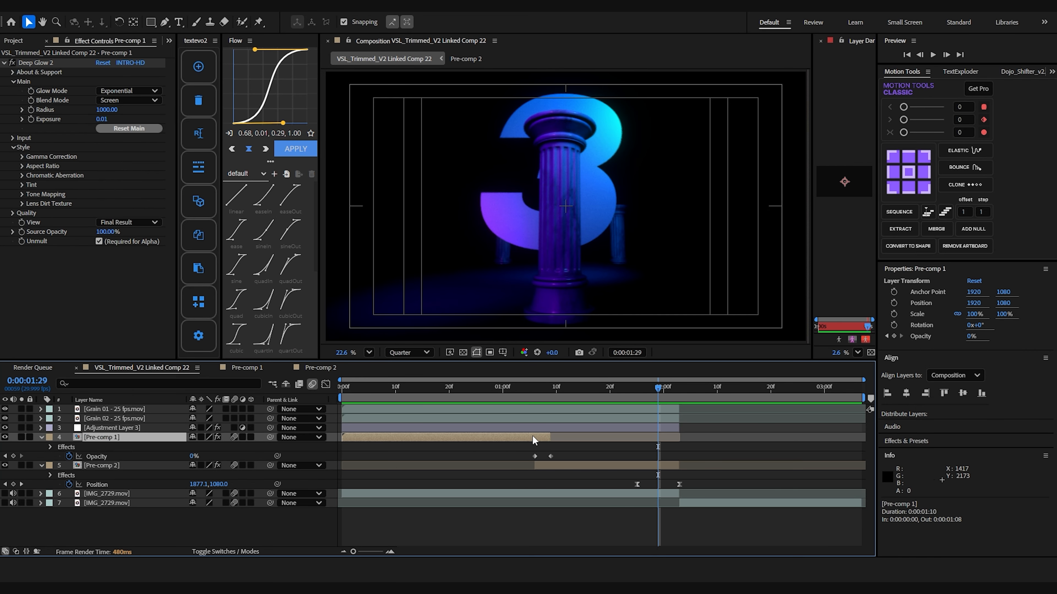
Duplicate the Pre-comp 1 layer and replace the copy's source with a duplicate of the Pre-comp 2 composition.
{"action": "key", "text": "ctrl+d"}
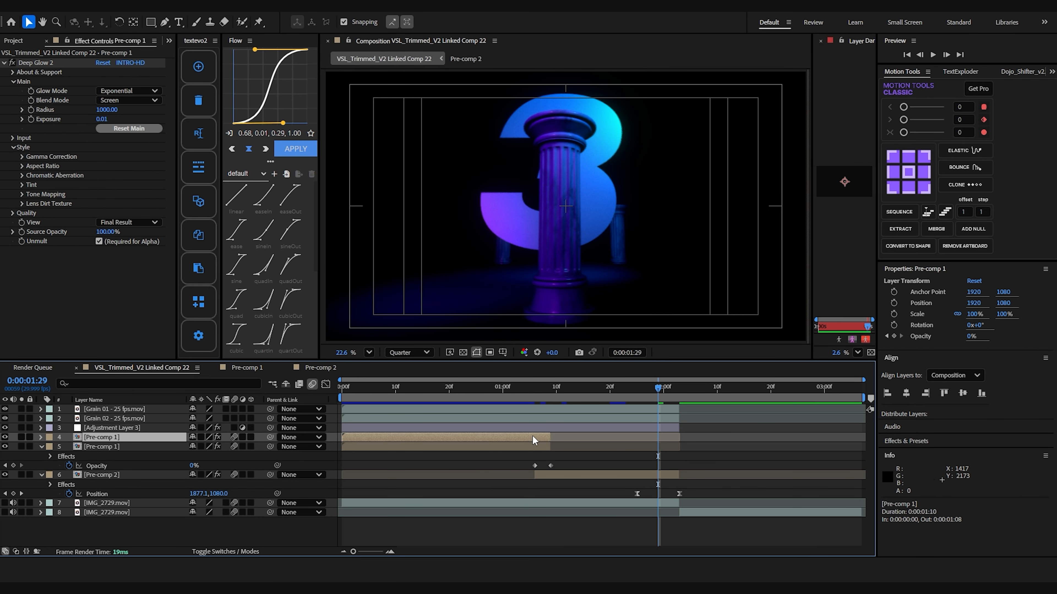
{"action": "left_click", "coordinate": [32, 41]}
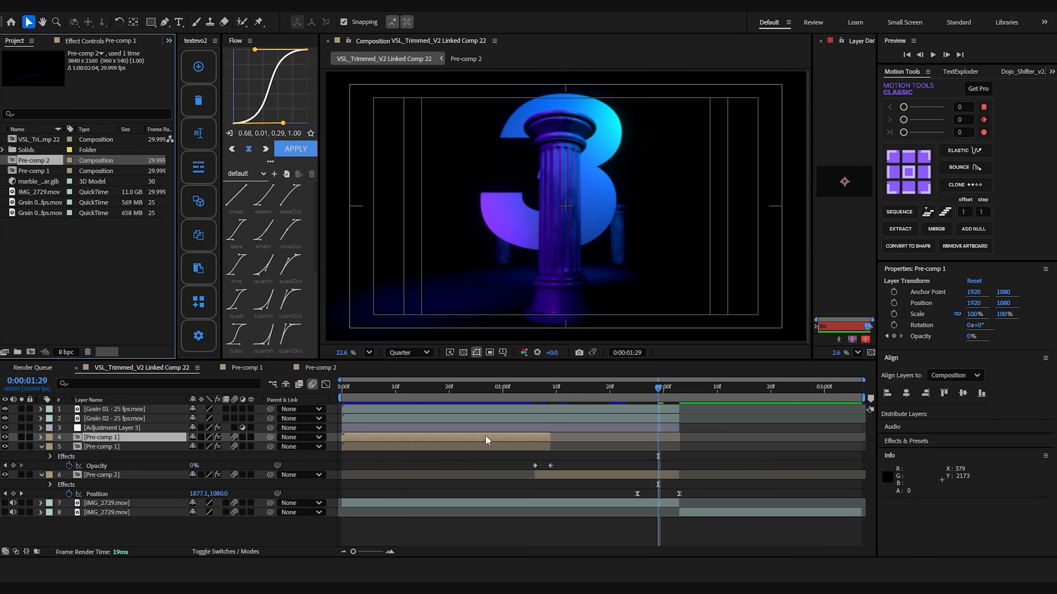
{"action": "key", "text": "ctrl+d"}
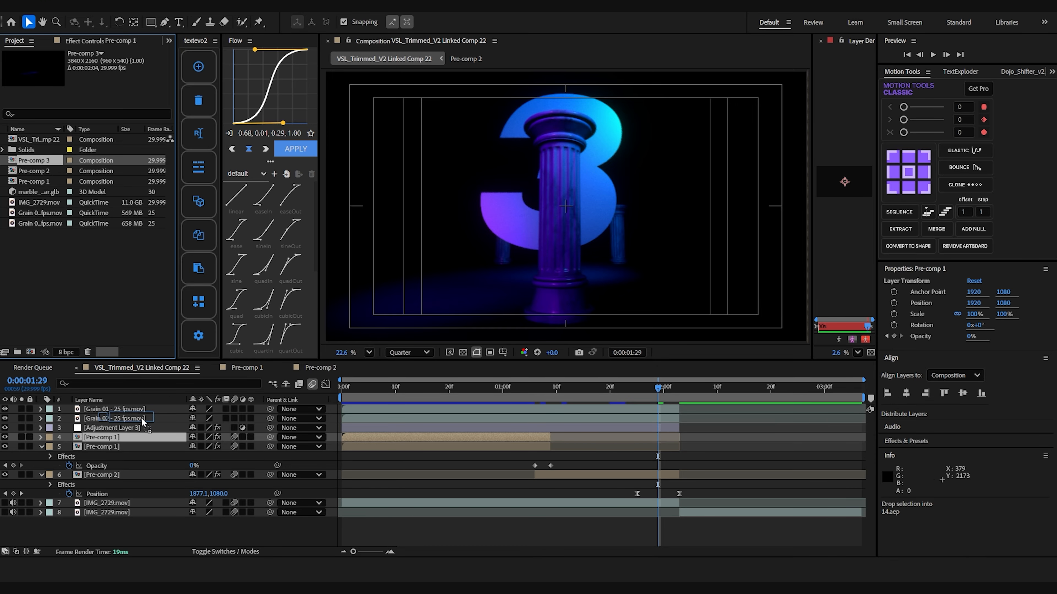
{"action": "left_click_drag", "start_coordinate": [142, 419], "coordinate": [121, 438]}
Start the Pre-comp 3 layer at 0:00:02:03 and keyframe its position sliding in from 2740, 1080.
{"action": "left_click_drag", "start_coordinate": [468, 438], "coordinate": [800, 444]}
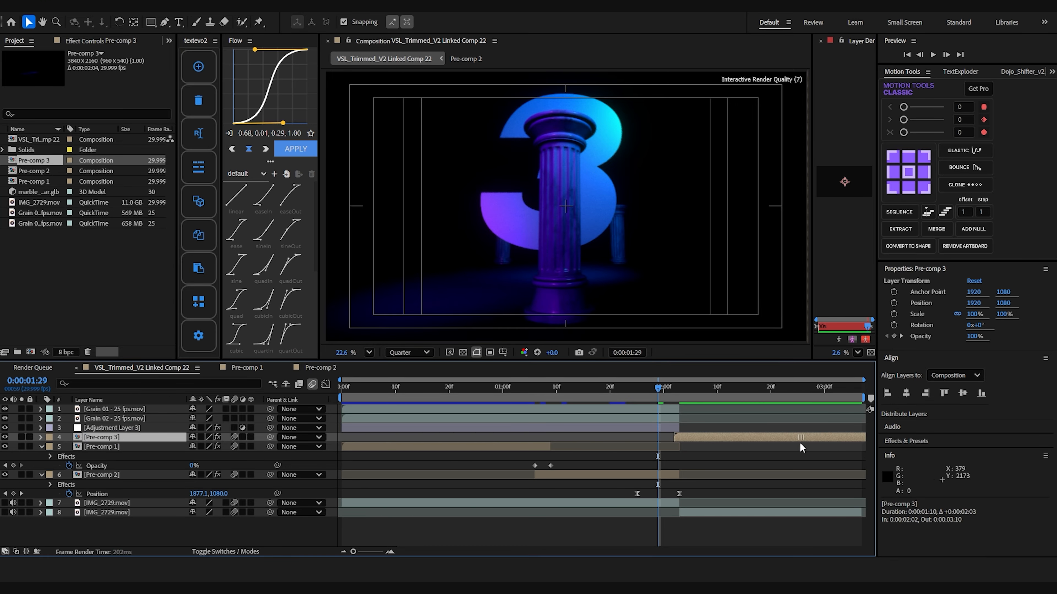
{"action": "left_click", "coordinate": [678, 389]}
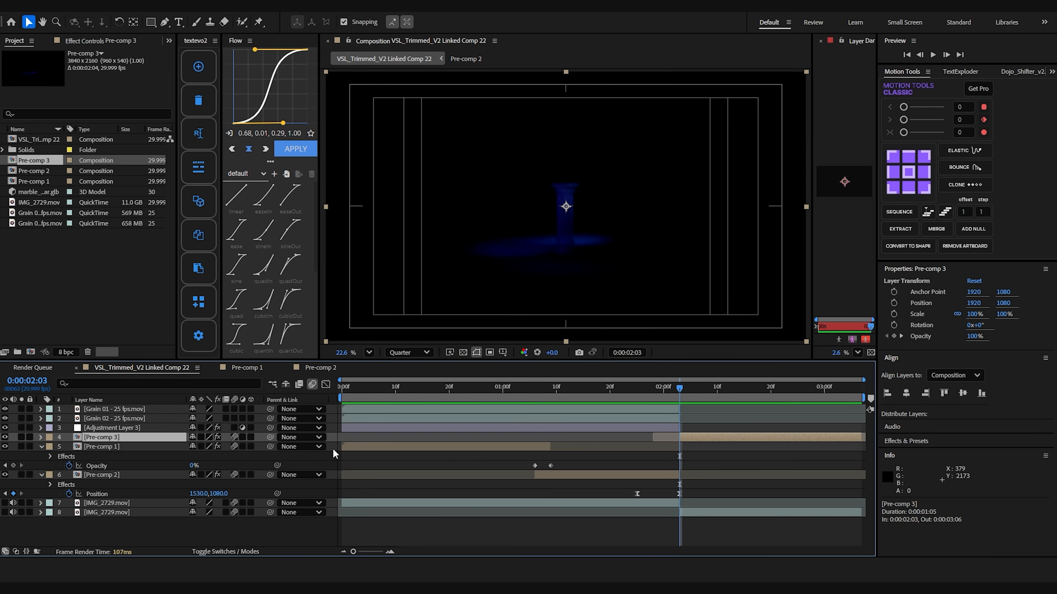
{"action": "key", "text": "alt+shift+p"}
{"action": "mouse_move", "coordinate": [680, 448]}
{"action": "left_mouse_down"}
{"action": "mouse_move", "coordinate": [721, 449]}
{"action": "mouse_move", "coordinate": [666, 454]}
{"action": "left_mouse_up"}
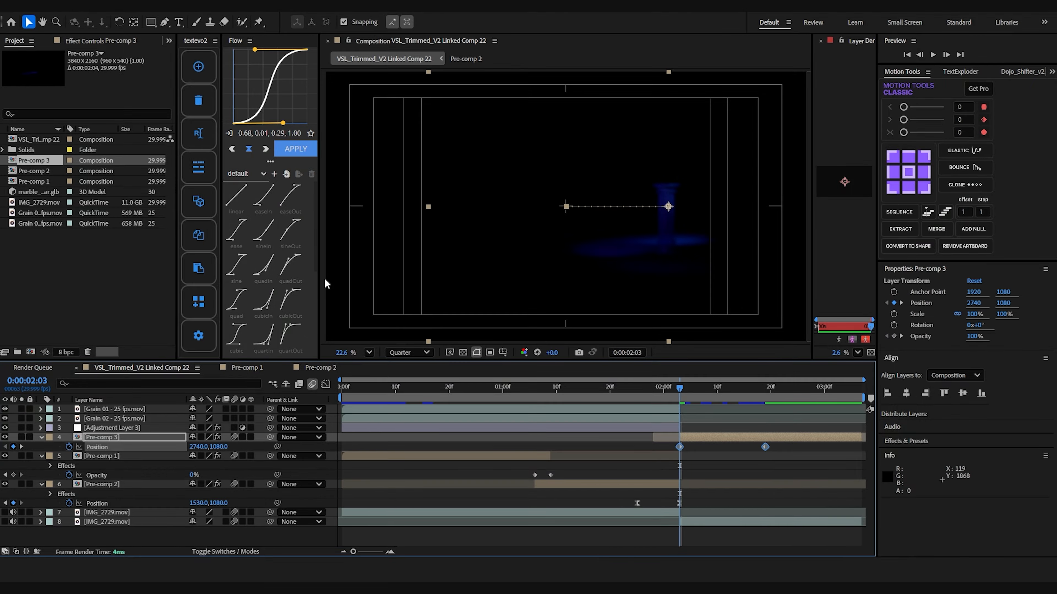
Ease Pre-comp 3's position keyframes into a sharp speed curve and copy Pre-comp 2's Motion Tile effect onto the layer.
{"action": "left_click", "coordinate": [325, 384]}
{"action": "left_click_drag", "start_coordinate": [692, 521], "coordinate": [680, 522]}
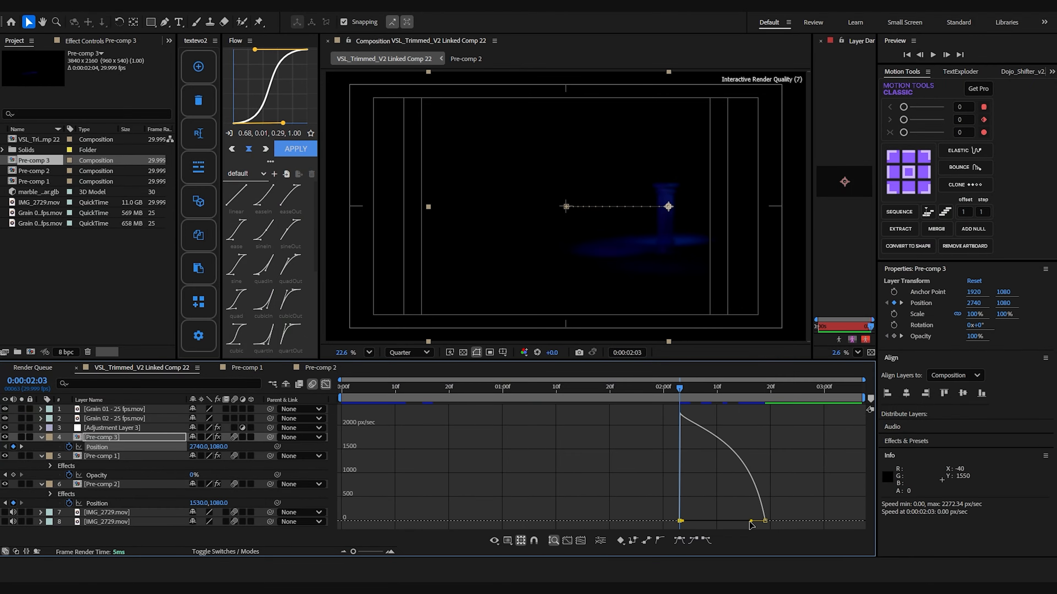
{"action": "left_click_drag", "start_coordinate": [752, 522], "coordinate": [686, 522]}
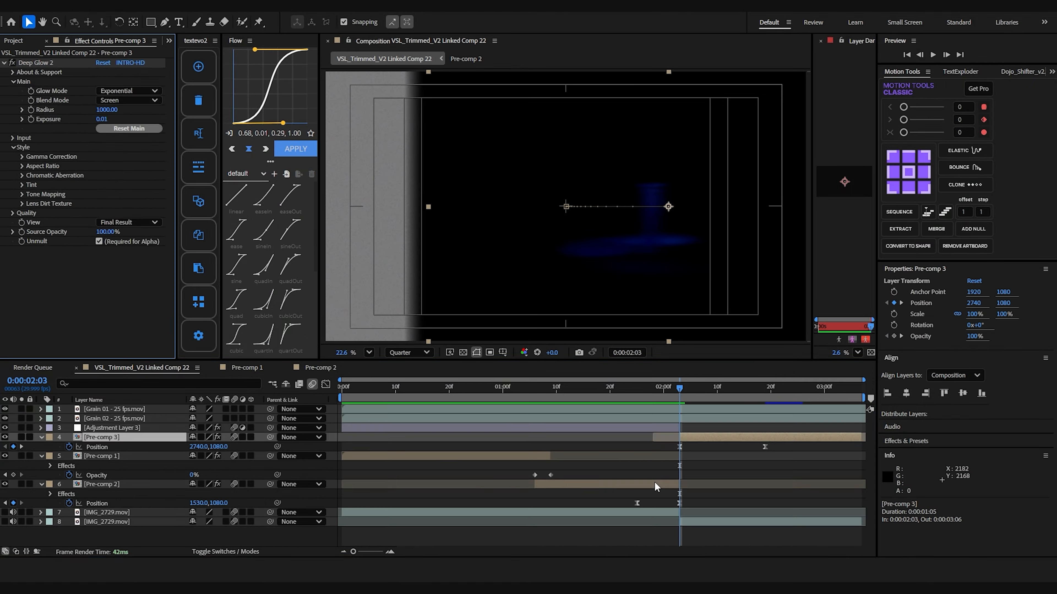
{"action": "left_click", "coordinate": [654, 483]}
{"action": "left_click", "coordinate": [42, 65]}
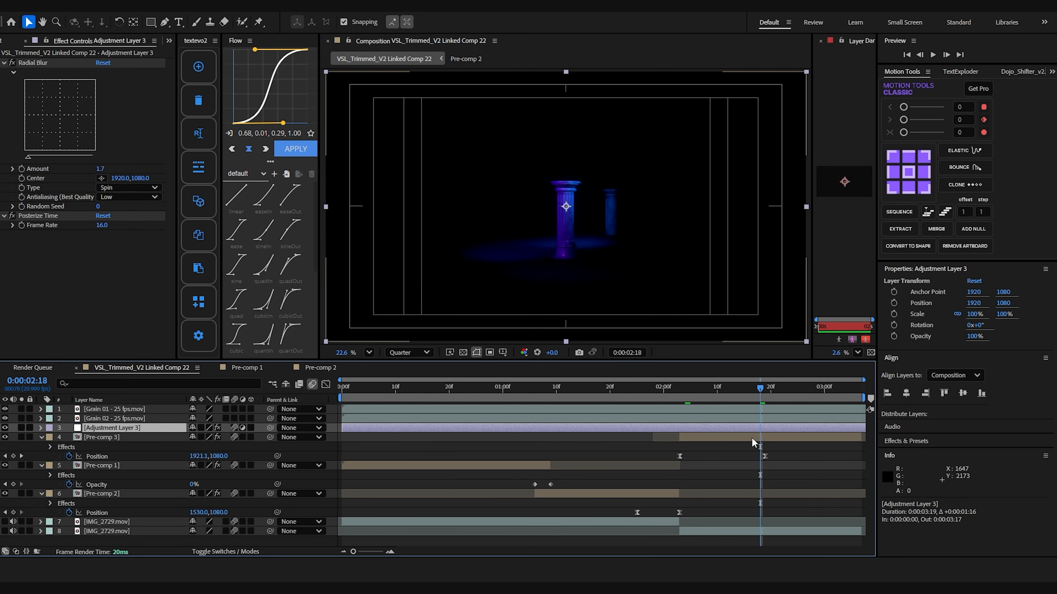
Open Pre-comp 3 and delete two of the three marble pillar layers, keeping the large central pillar.
{"action": "double_click", "coordinate": [751, 438]}
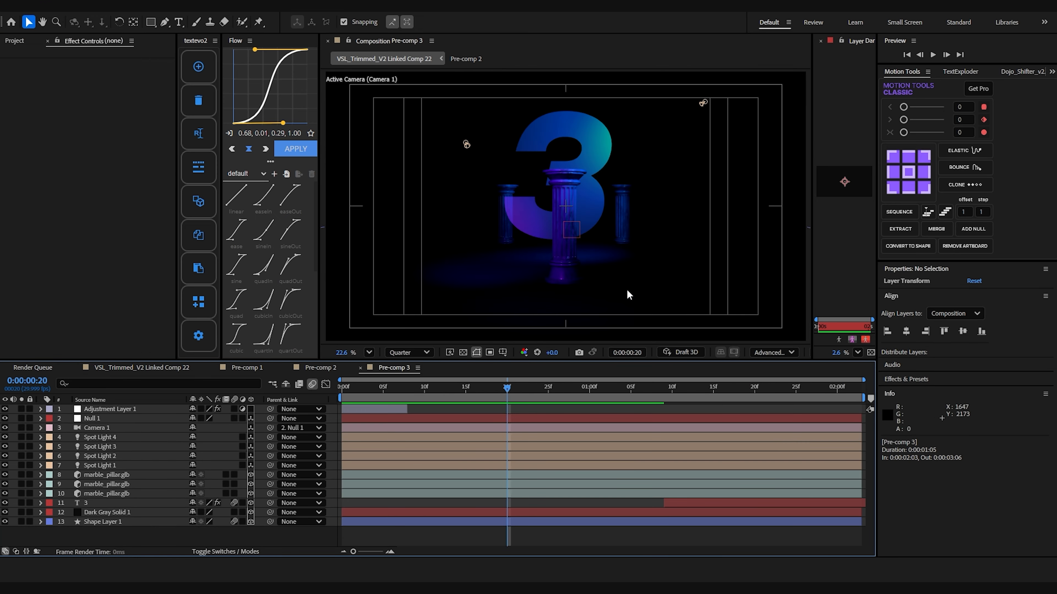
{"action": "left_click", "coordinate": [132, 474]}
{"action": "key", "text": "Delete"}
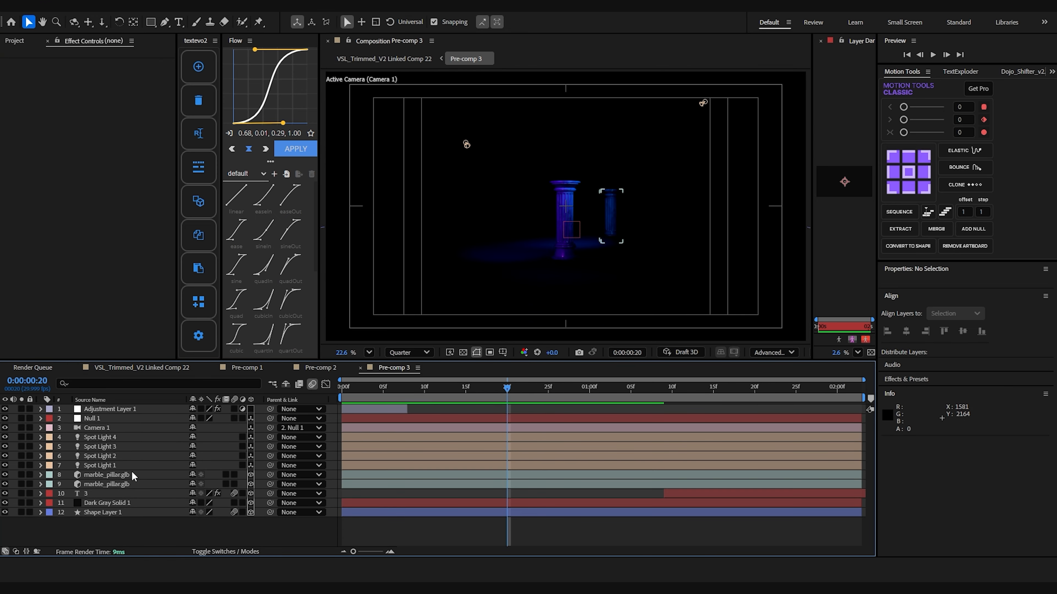
{"action": "left_click", "coordinate": [119, 475]}
{"action": "key", "text": "Delete"}
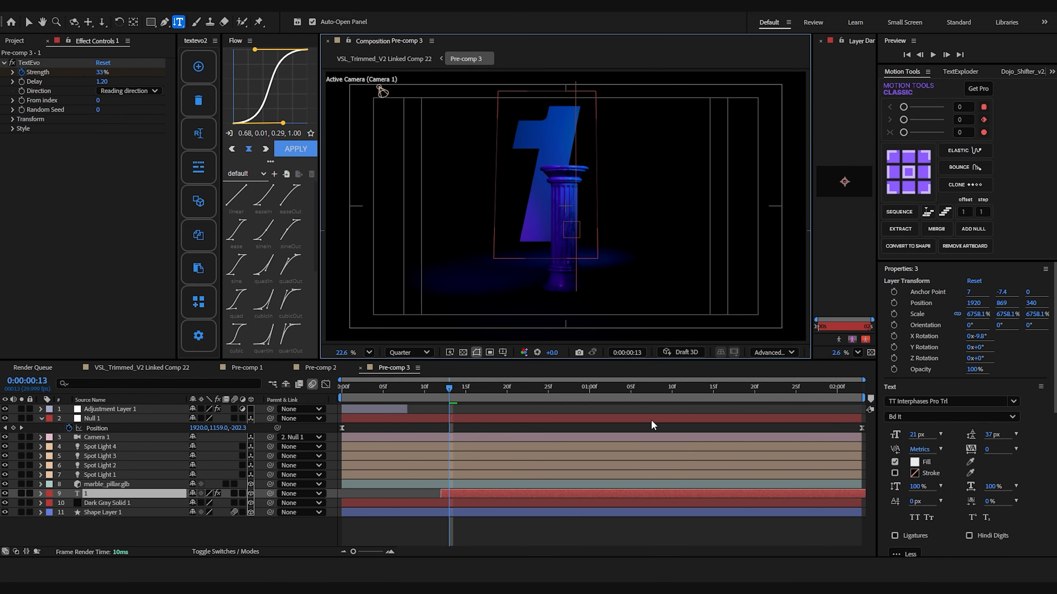
Shift the number text layer in Pre-comp 3 along its X axis and reduce its scale.
{"action": "left_click", "coordinate": [595, 492]}
{"action": "left_click_drag", "start_coordinate": [611, 180], "coordinate": [627, 183]}
{"action": "key", "text": "s"}
{"action": "left_click_drag", "start_coordinate": [208, 503], "coordinate": [27, 509]}
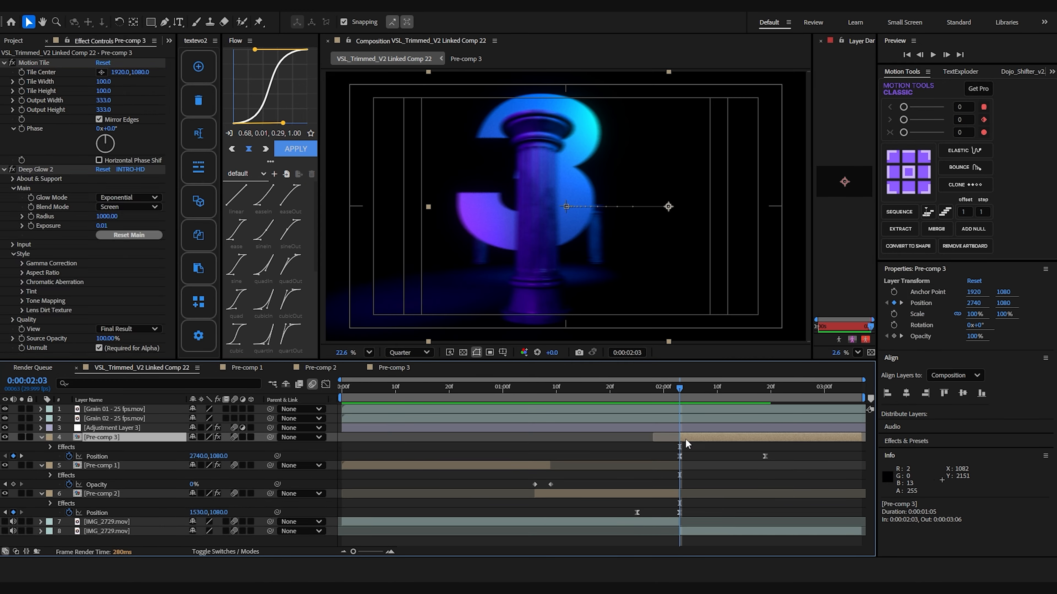
Add an adjustment layer trimmed to a short span around the 0:00:02:03 transition and apply the effect matching "cam".
{"action": "key", "text": "ctrl+alt+y"}
{"action": "left_click_drag", "start_coordinate": [343, 437], "coordinate": [670, 439]}
{"action": "left_click_drag", "start_coordinate": [839, 438], "coordinate": [694, 440]}
{"action": "key", "text": "ctrl+space"}
{"action": "type", "text": "cam"}
{"action": "key", "text": "Return"}
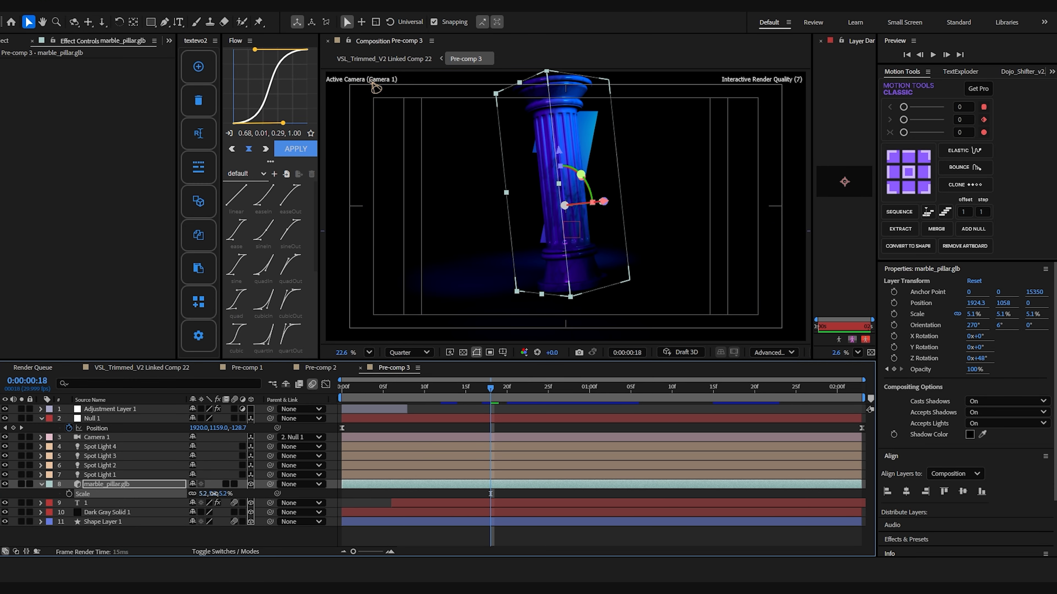
Scale the marble pillar in Pre-comp 3 to 5.7% and reposition it relative to the number 1.
{"action": "left_click_drag", "start_coordinate": [214, 494], "coordinate": [213, 494]}
{"action": "left_click_drag", "start_coordinate": [575, 205], "coordinate": [686, 204]}
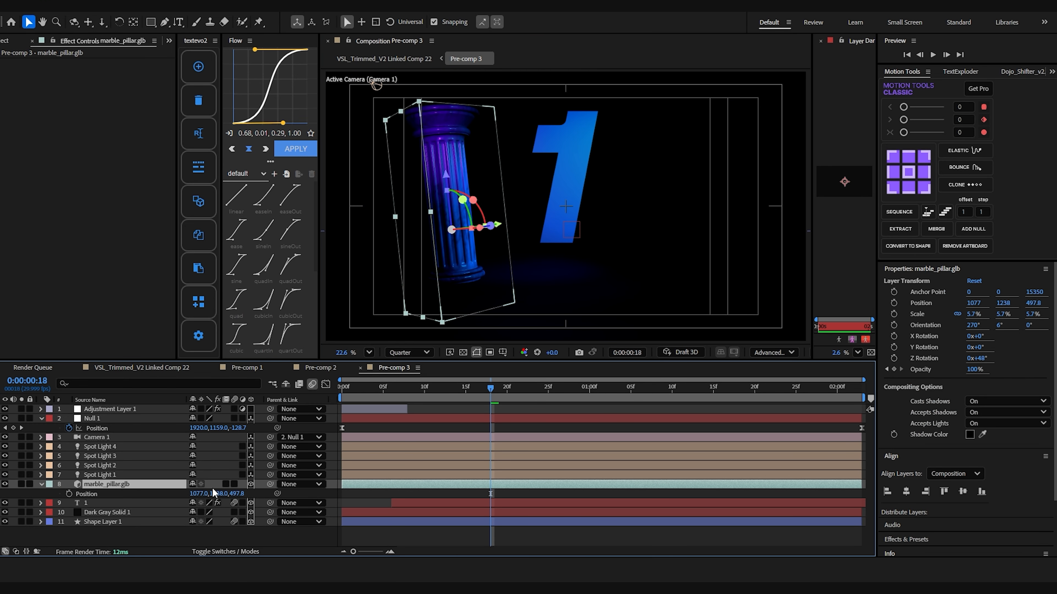
{"action": "mouse_move", "coordinate": [199, 504]}
{"action": "left_mouse_down"}
{"action": "mouse_move", "coordinate": [189, 506]}
{"action": "mouse_move", "coordinate": [198, 505]}
{"action": "left_mouse_up"}
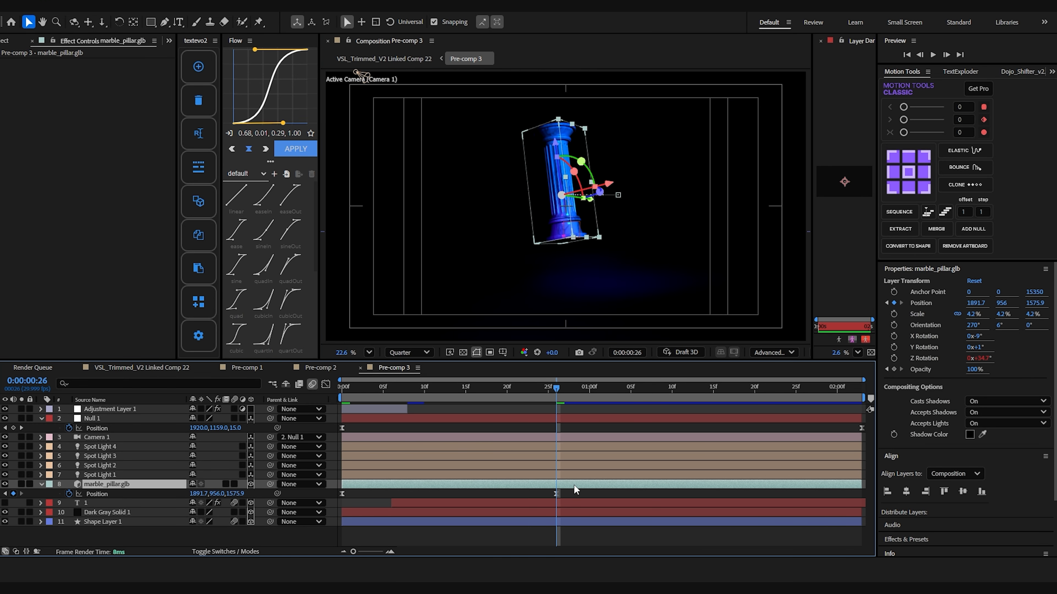
Split the marble pillar layer repeatedly from 0:00:00:26 at intervals of two frames to build a flicker.
{"action": "key", "text": "ctrl+shift+d"}
{"action": "key", "text": "Page_Down"}
{"action": "key", "text": "Page_Down"}
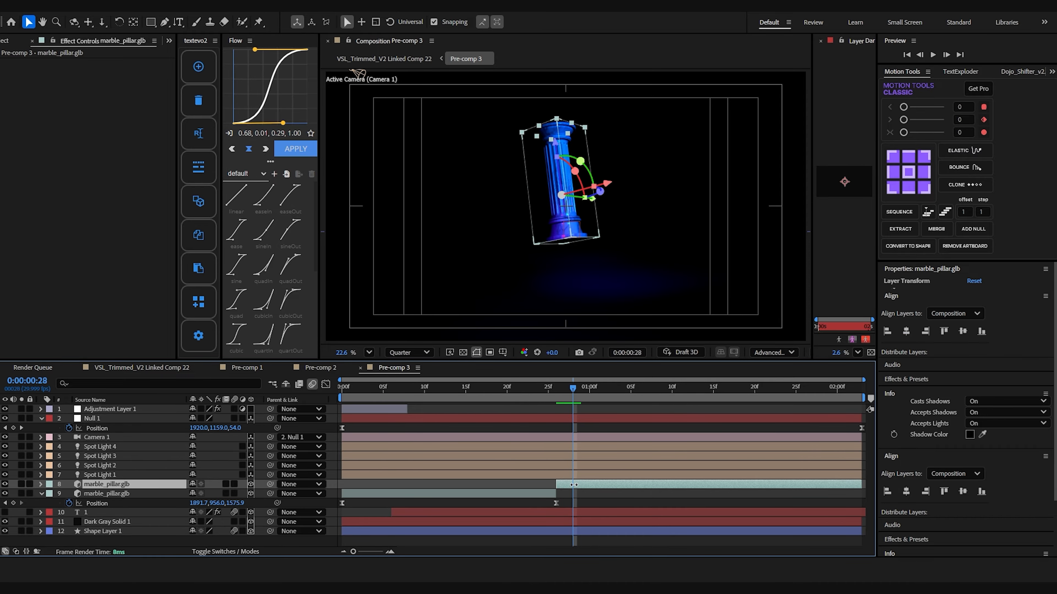
{"action": "key", "text": "ctrl+shift+d"}
{"action": "key", "text": "Page_Down"}
{"action": "key", "text": "Page_Down"}
{"action": "key", "text": "ctrl+shift+d"}
{"action": "key", "text": "Page_Down"}
{"action": "key", "text": "Page_Down"}
{"action": "key", "text": "Page_Down"}
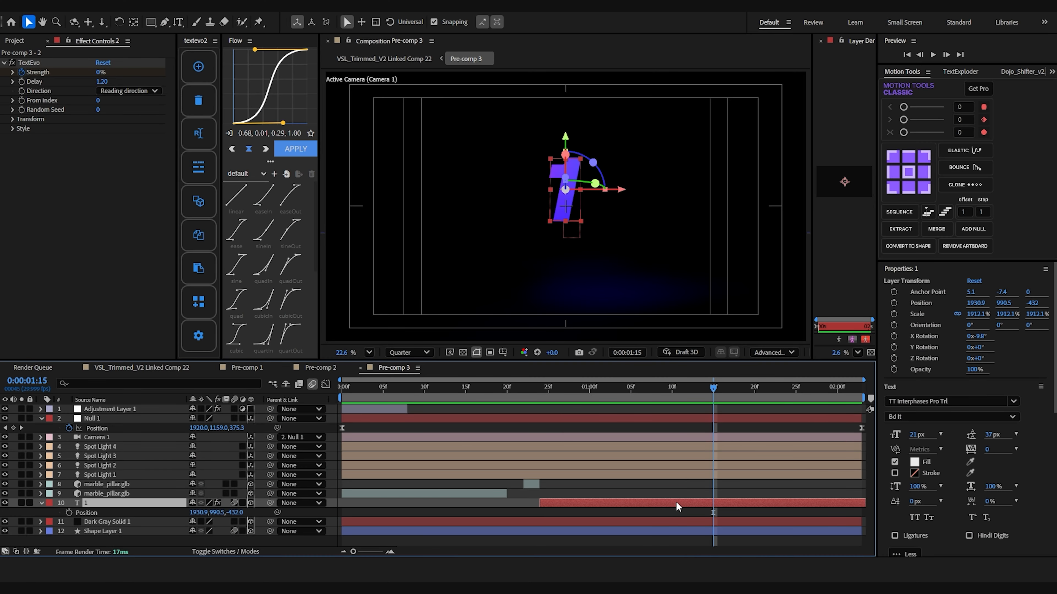
Duplicate the number 1 text layer and start the copy at about 0:00:01:14.
{"action": "key", "text": "ctrl+d"}
{"action": "left_click_drag", "start_coordinate": [676, 505], "coordinate": [842, 505]}
{"action": "left_click_drag", "start_coordinate": [716, 390], "coordinate": [737, 395]}
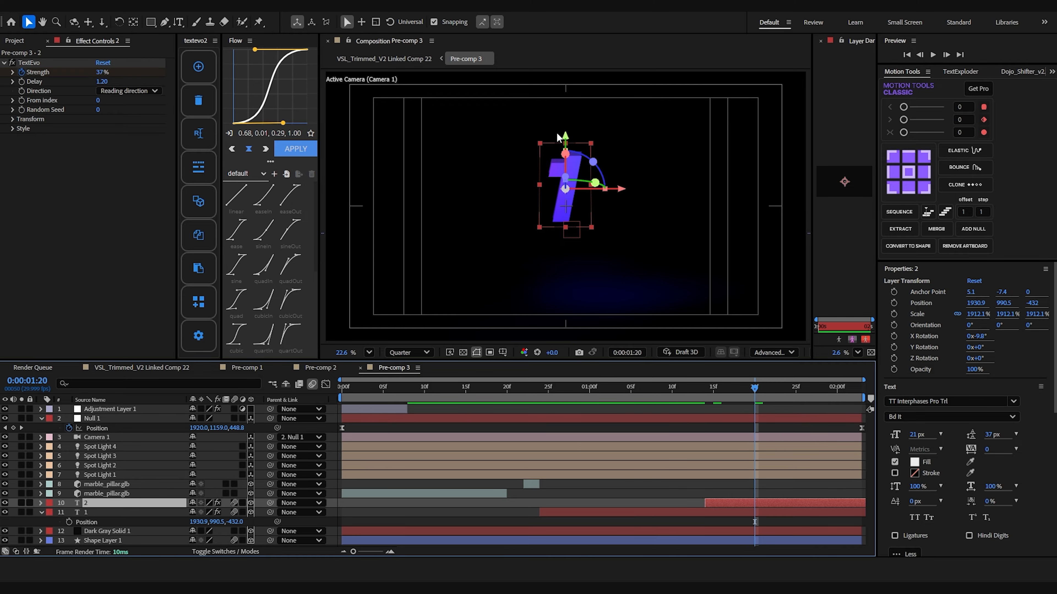
Move the duplicated text below the number 1 and change its wording to SKILL.
{"action": "left_click_drag", "start_coordinate": [559, 137], "coordinate": [569, 206]}
{"action": "double_click", "coordinate": [565, 265]}
{"action": "type", "text": "SKILL"}
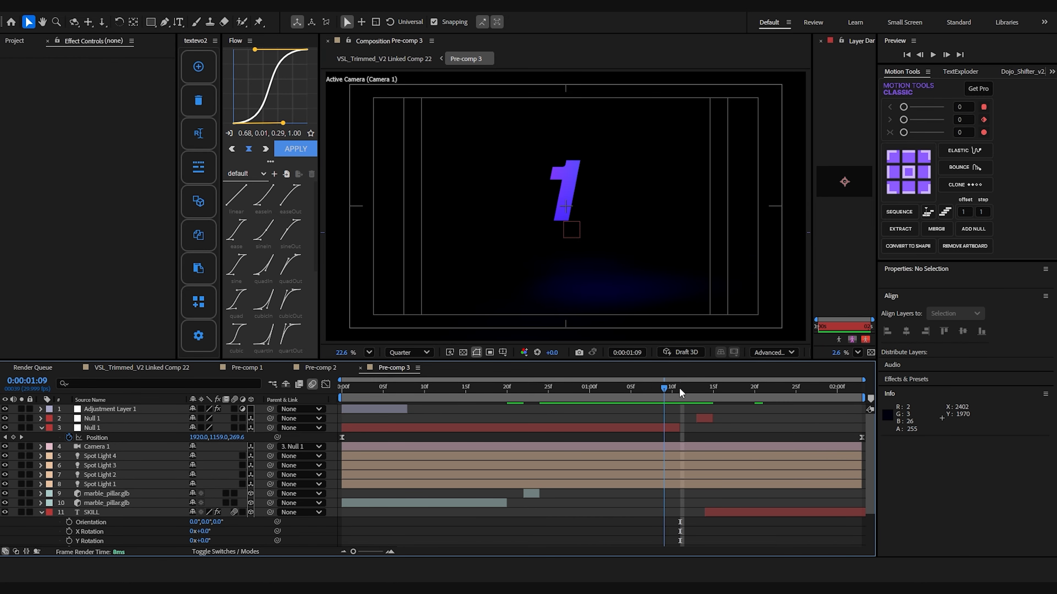
{"action": "mouse_move", "coordinate": [679, 387]}
{"action": "left_mouse_down"}
{"action": "mouse_move", "coordinate": [718, 400]}
{"action": "mouse_move", "coordinate": [690, 399]}
{"action": "left_mouse_up"}
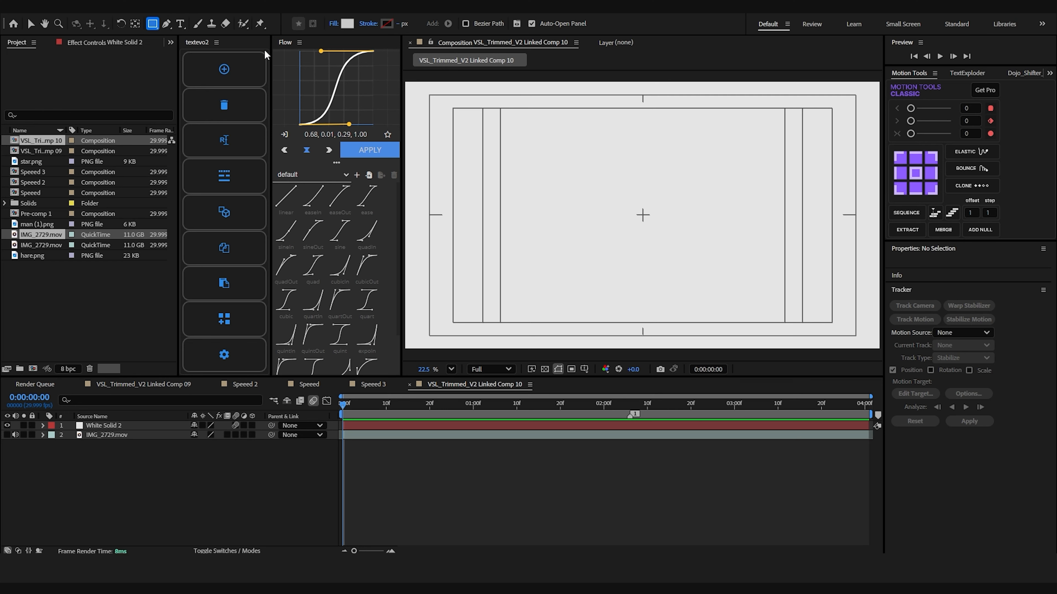
Create a full-frame rectangle shape layer above the white solid with no fill and a 282828 stroke.
{"action": "left_click", "coordinate": [333, 24]}
{"action": "left_click", "coordinate": [540, 308]}
{"action": "left_click", "coordinate": [387, 24]}
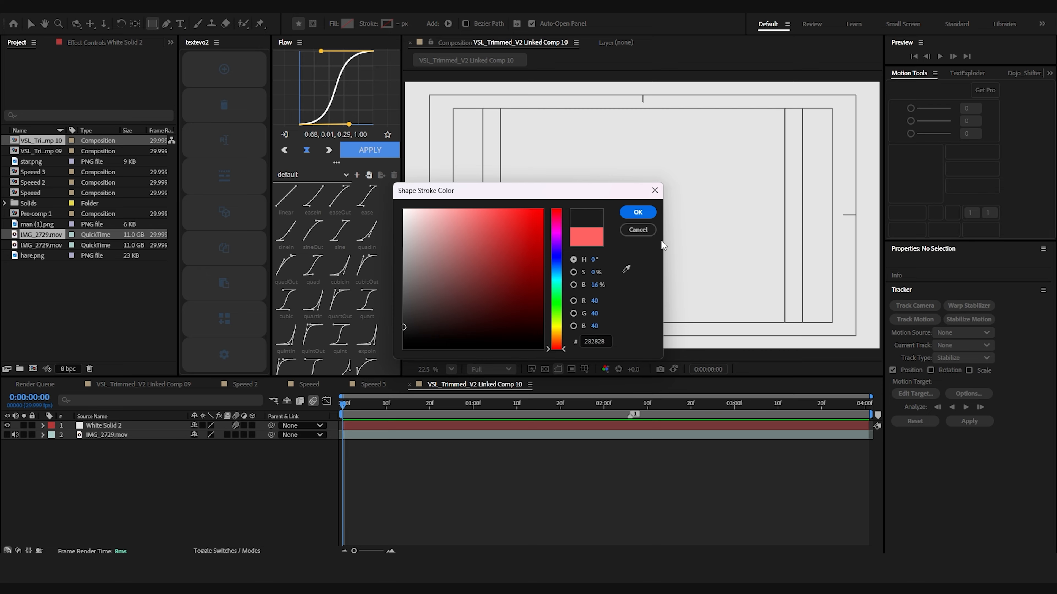
{"action": "left_click", "coordinate": [638, 212]}
{"action": "double_click", "coordinate": [152, 25]}
{"action": "key", "text": "v"}
Scale the rectangle outline layer down to 89.8%.
{"action": "left_click", "coordinate": [463, 427]}
{"action": "key", "text": "s"}
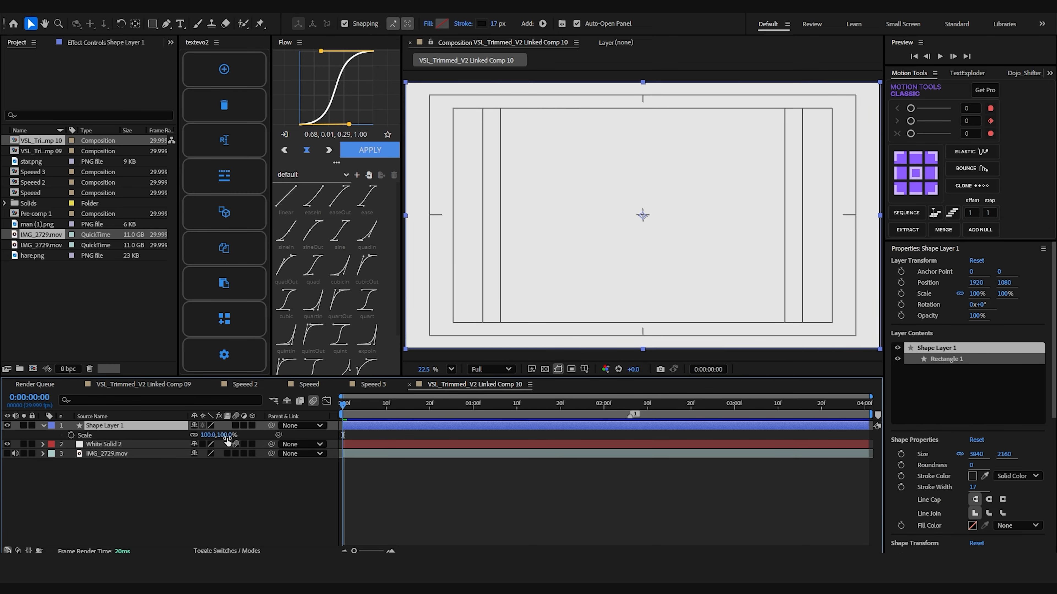
{"action": "left_click_drag", "start_coordinate": [207, 436], "coordinate": [204, 436]}
{"action": "left_click", "coordinate": [520, 502]}
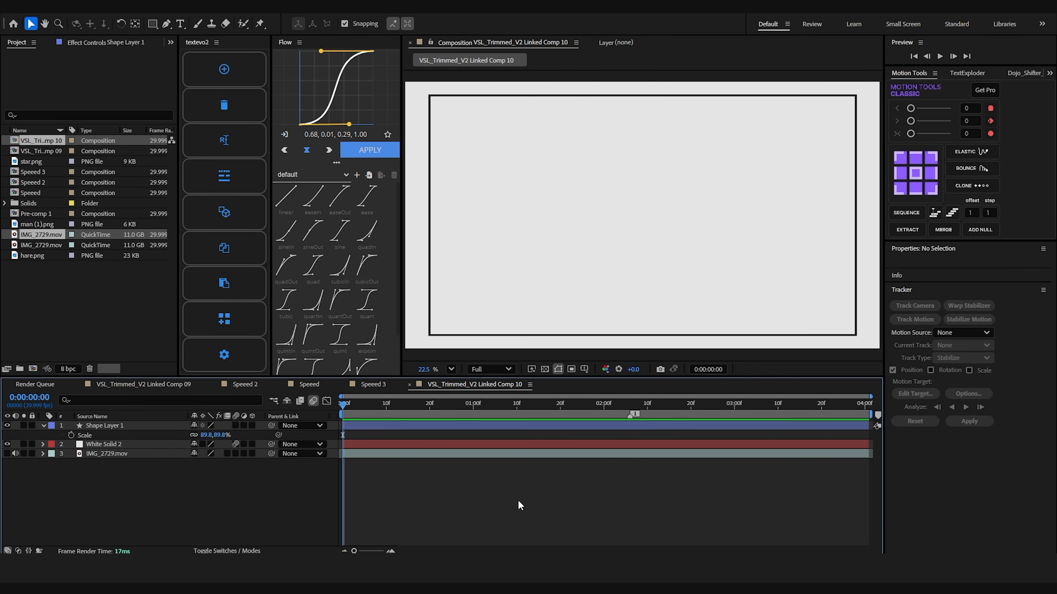
Add a scale keyframe to the rectangle outline layer at 0:00:00:00.
{"action": "left_click", "coordinate": [423, 426]}
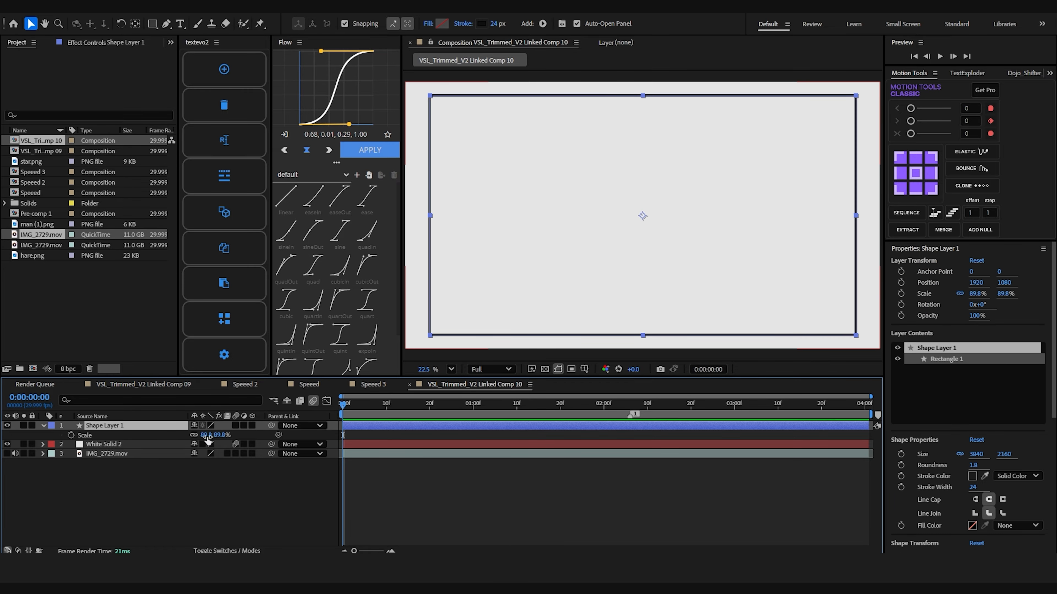
{"action": "left_click", "coordinate": [313, 477]}
{"action": "left_click", "coordinate": [358, 427]}
{"action": "key", "text": "s"}
{"action": "key", "text": "s"}
{"action": "left_click", "coordinate": [71, 436]}
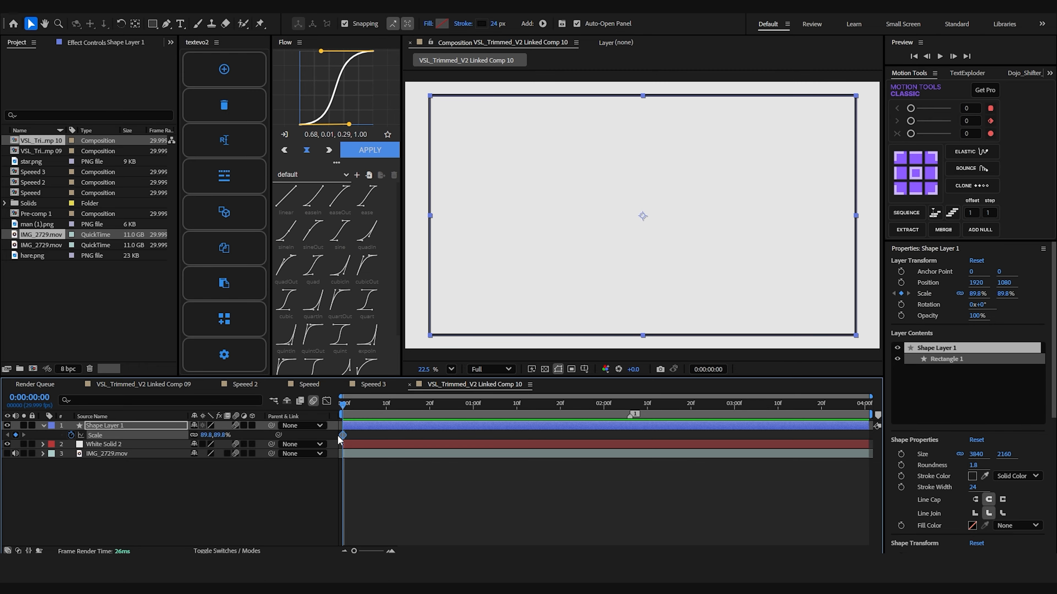
Animate the rectangle outline's scale from 113.7% at the start down to 69.8%, with eased keyframes.
{"action": "left_click_drag", "start_coordinate": [207, 437], "coordinate": [217, 437]}
{"action": "left_click_drag", "start_coordinate": [457, 433], "coordinate": [407, 429]}
{"action": "key", "text": "F9"}
{"action": "left_click", "coordinate": [326, 402]}
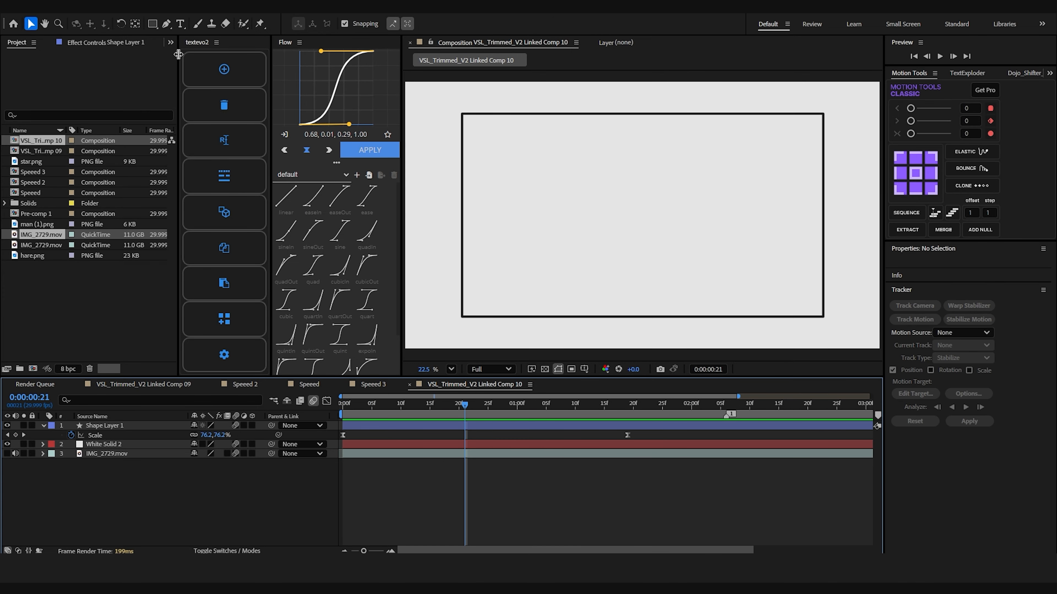
Draw a curved pen line on a new shape layer, rising from the outline's lower-left corner toward its upper-right area.
{"action": "key", "text": "g"}
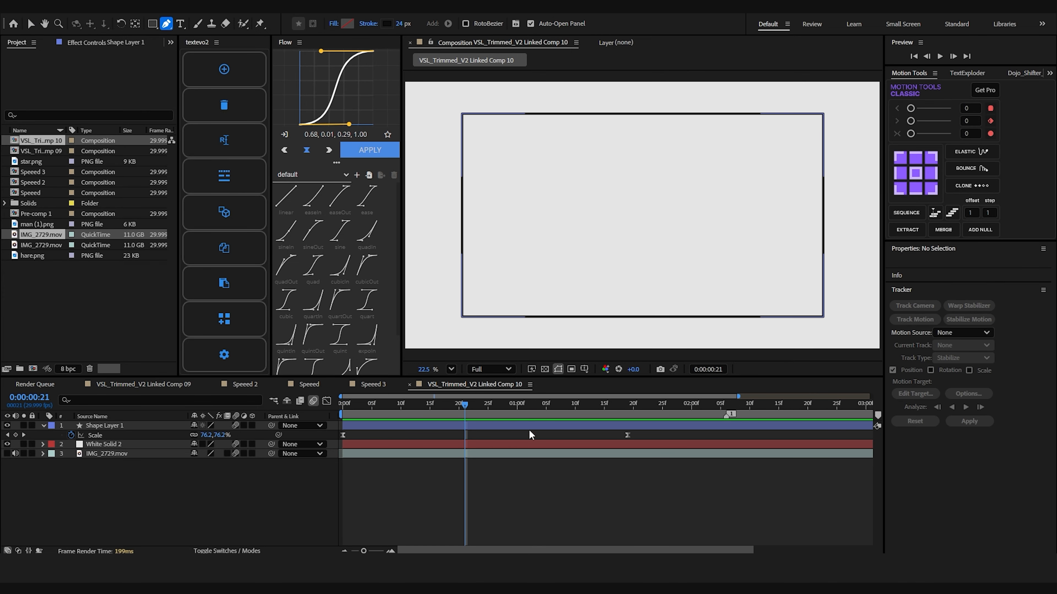
{"action": "left_click", "coordinate": [530, 436]}
{"action": "left_click_drag", "start_coordinate": [462, 317], "coordinate": [474, 316]}
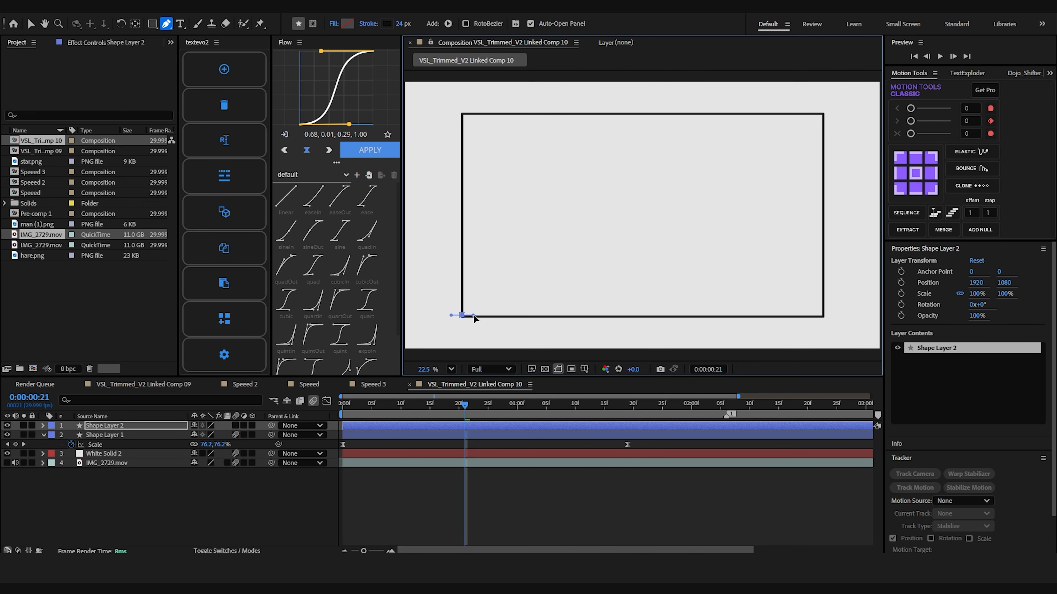
{"action": "left_click_drag", "start_coordinate": [776, 136], "coordinate": [784, 95]}
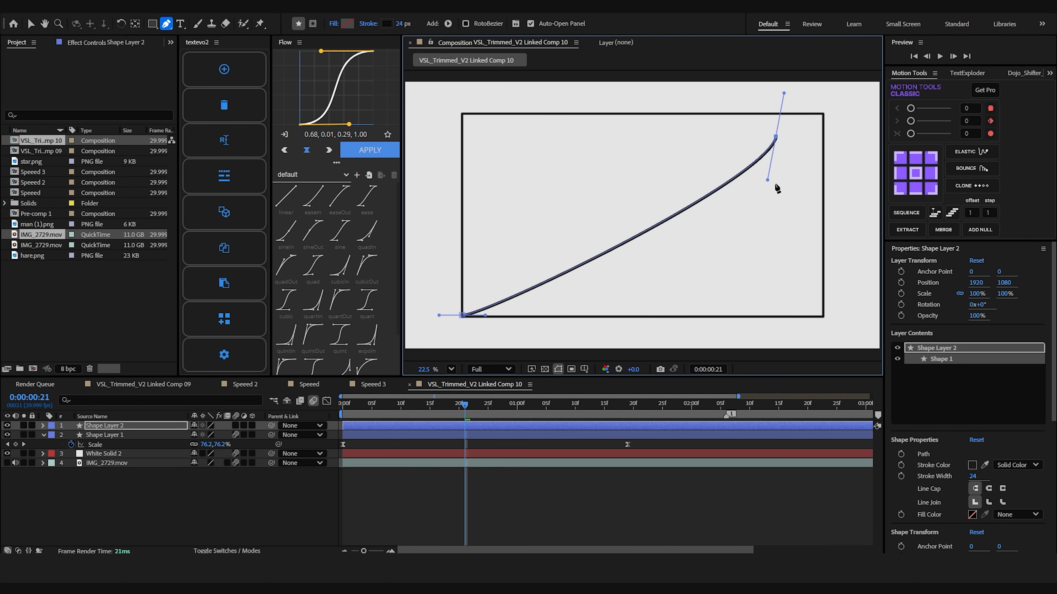
{"action": "left_click_drag", "start_coordinate": [767, 180], "coordinate": [749, 273]}
{"action": "key", "text": "v"}
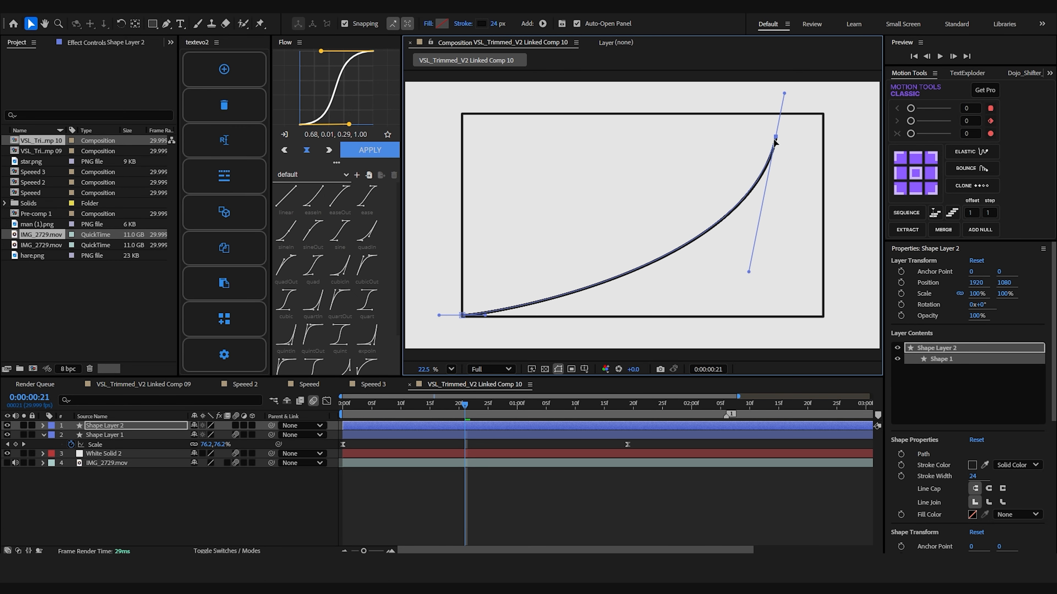
Extend the curve's upper end above the outline's top edge, refine its bend, and parent its layer to the outline layer.
{"action": "left_click_drag", "start_coordinate": [774, 142], "coordinate": [781, 97]}
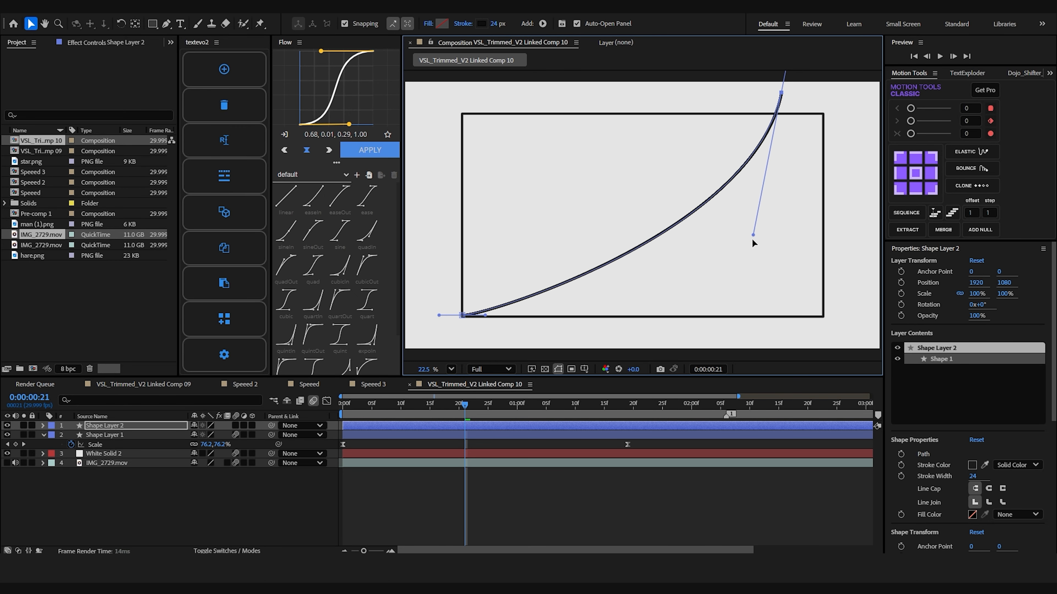
{"action": "left_click_drag", "start_coordinate": [753, 236], "coordinate": [750, 250]}
{"action": "left_click_drag", "start_coordinate": [271, 425], "coordinate": [183, 434]}
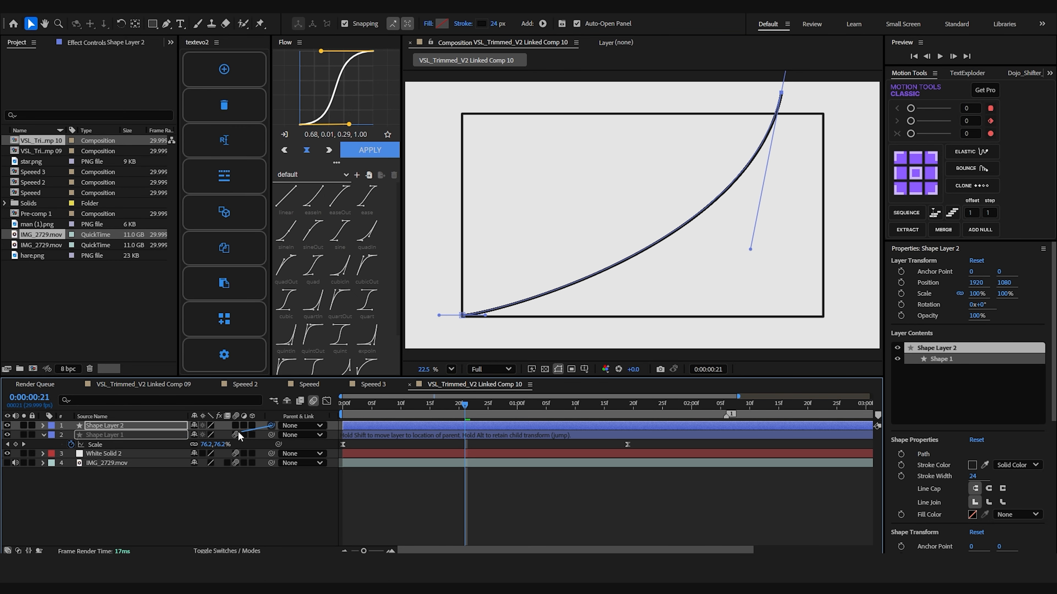
Add Trim Paths to the curve, keyframe its End from 0% to 89.7% at 0:00:02:00, and give the line round caps.
{"action": "left_click", "coordinate": [483, 424]}
{"action": "left_click", "coordinate": [260, 436]}
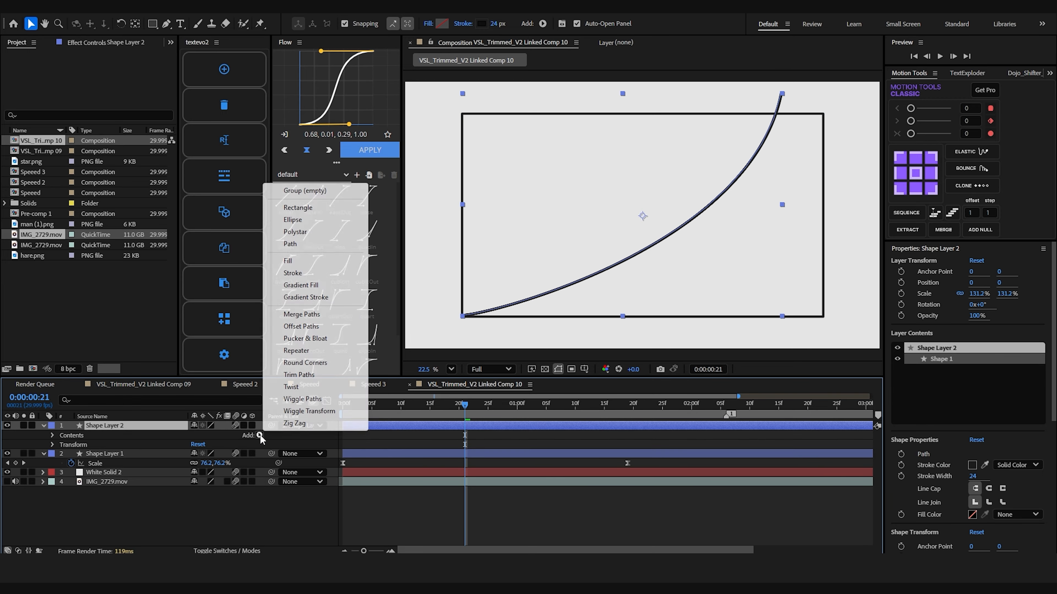
{"action": "left_click", "coordinate": [300, 373]}
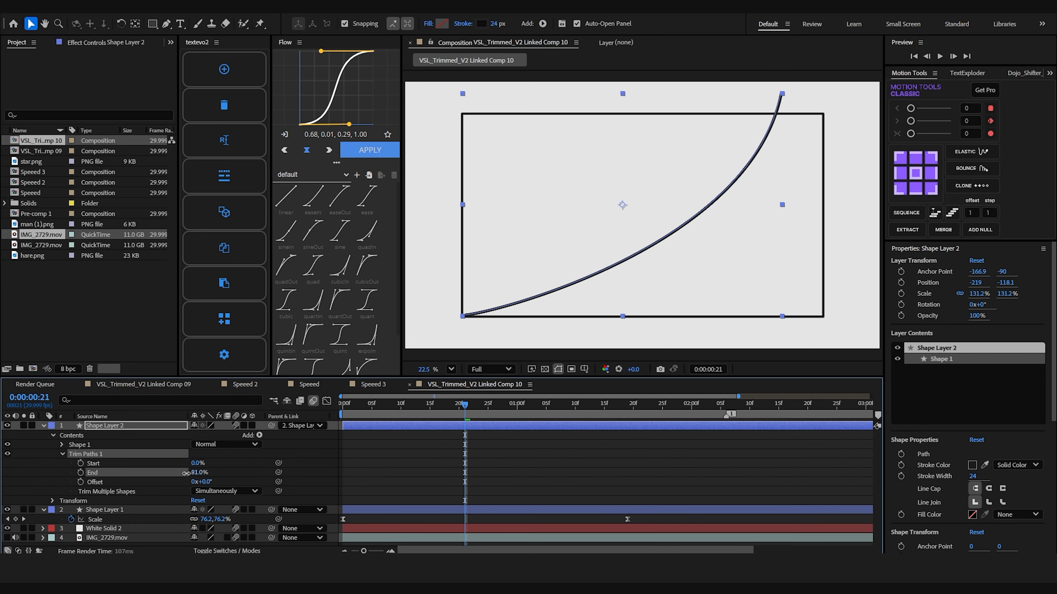
{"action": "key", "text": "u"}
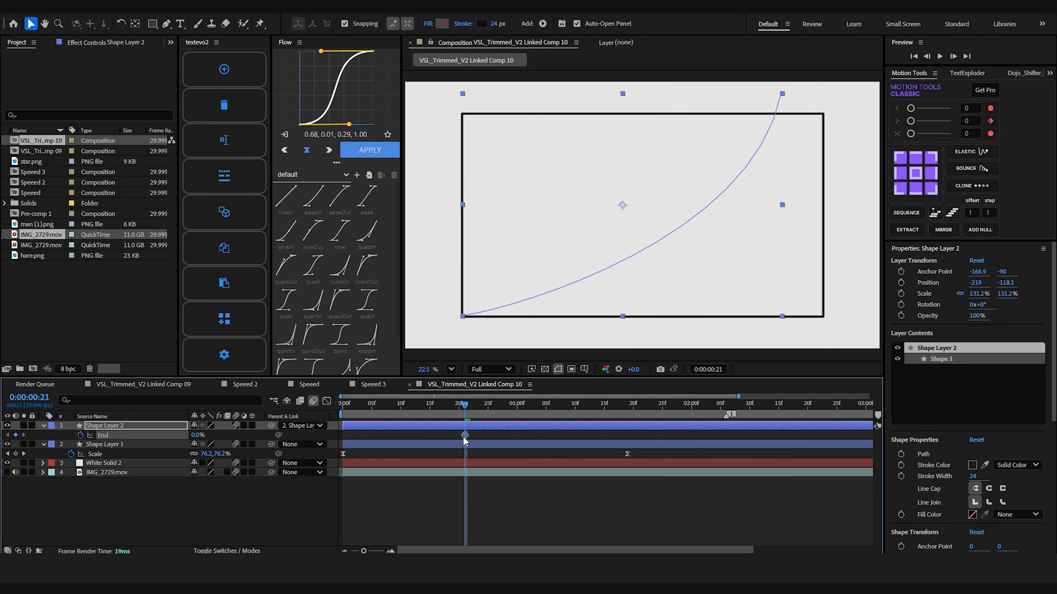
{"action": "key", "text": "space"}
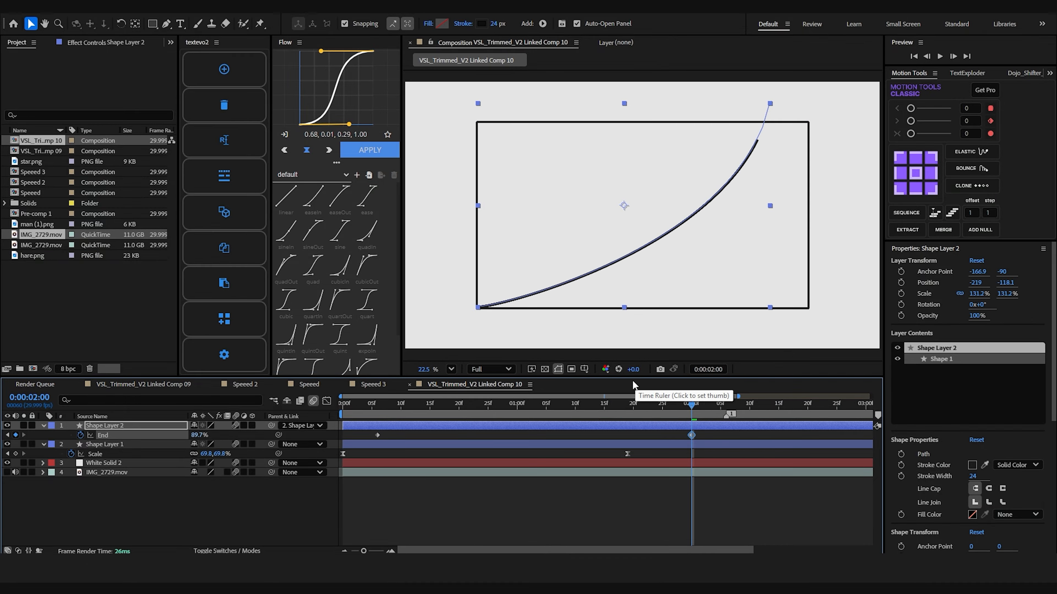
{"action": "left_click", "coordinate": [989, 490]}
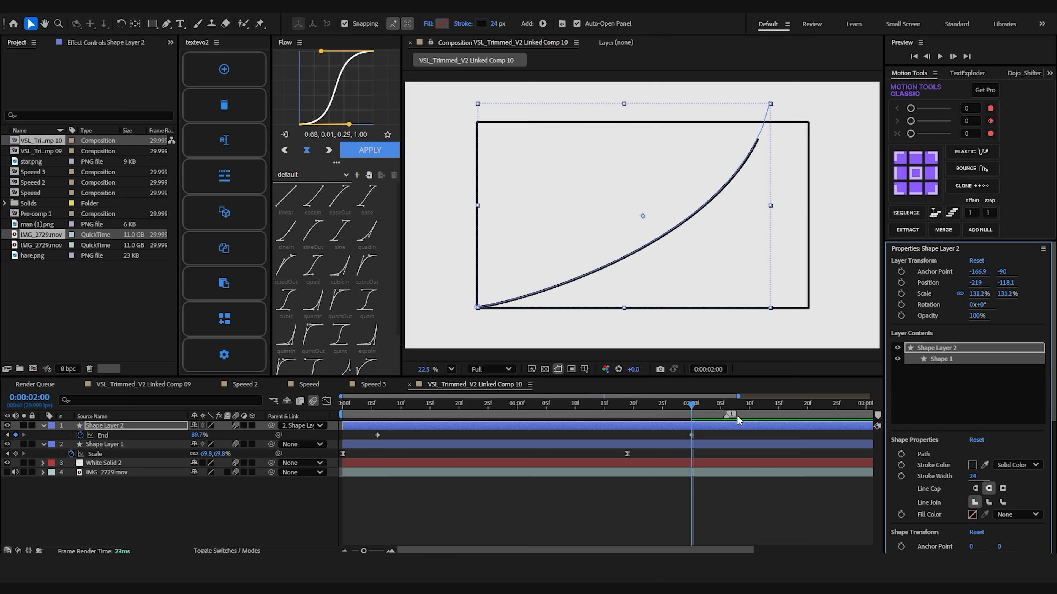
Add a trim End keyframe at about 0:00:02:15, move the middle keyframe slightly earlier, and ease the End keyframes.
{"action": "left_click", "coordinate": [778, 405]}
{"action": "left_click_drag", "start_coordinate": [690, 436], "coordinate": [680, 436]}
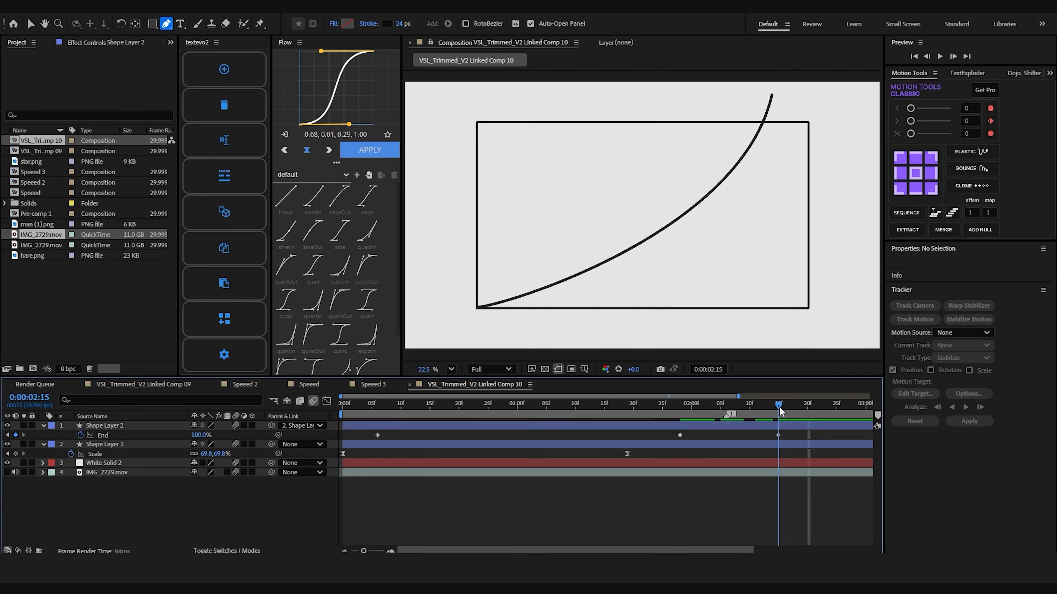
{"action": "left_click", "coordinate": [372, 444]}
{"action": "key", "text": "F9"}
{"action": "left_click_drag", "start_coordinate": [793, 441], "coordinate": [667, 431]}
Preview the animation from the start and retime the middle trim End keyframe to 0:00:02:00.
{"action": "left_click_drag", "start_coordinate": [387, 403], "coordinate": [341, 403]}
{"action": "key", "text": "space"}
{"action": "left_click", "coordinate": [444, 516]}
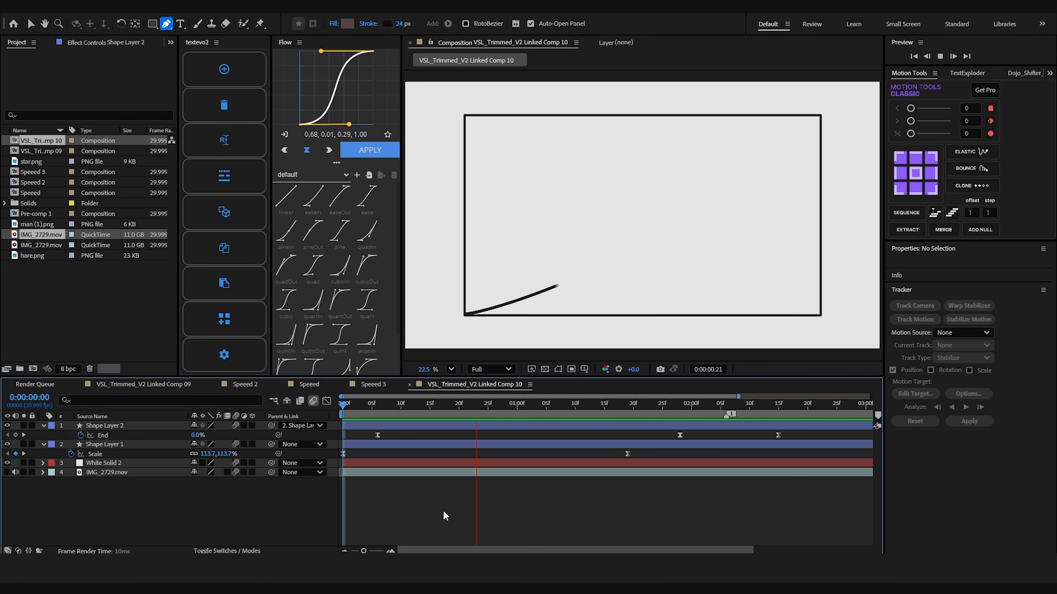
{"action": "key", "text": "space"}
{"action": "key", "text": "minus"}
{"action": "key", "text": "space"}
{"action": "key", "text": "space"}
{"action": "left_click_drag", "start_coordinate": [595, 436], "coordinate": [604, 435]}
Nudge the curve's upper endpoint upward and set another trim End keyframe at 0:00:04:00.
{"action": "left_click", "coordinate": [772, 92]}
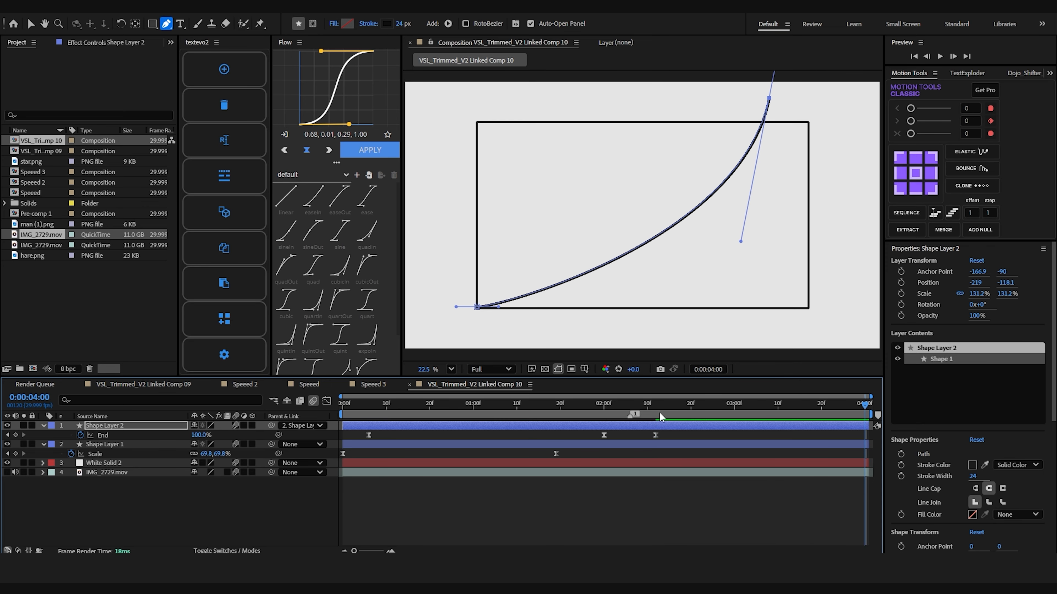
{"action": "left_click_drag", "start_coordinate": [773, 93], "coordinate": [772, 88]}
{"action": "left_click_drag", "start_coordinate": [206, 435], "coordinate": [205, 435]}
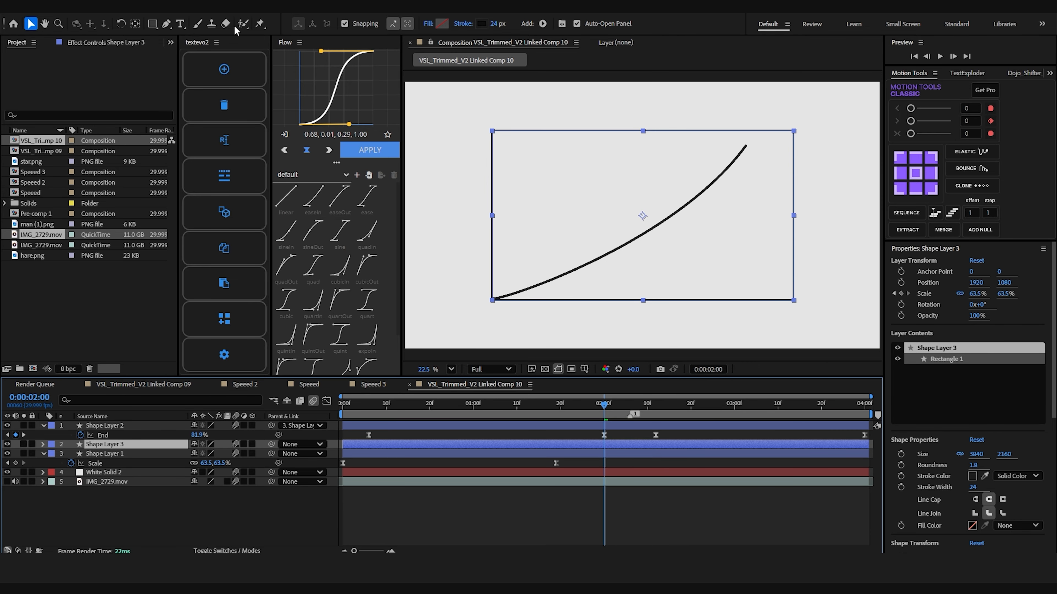
Draw a rounded rectangular mask on the duplicated outline where the curve meets its top edge, and hide the original outline.
{"action": "left_click", "coordinate": [153, 26]}
{"action": "left_click", "coordinate": [313, 25]}
{"action": "left_click", "coordinate": [451, 369]}
{"action": "left_click", "coordinate": [472, 271]}
{"action": "left_click_drag", "start_coordinate": [701, 209], "coordinate": [413, 361]}
{"action": "left_click_drag", "start_coordinate": [701, 237], "coordinate": [525, 382]}
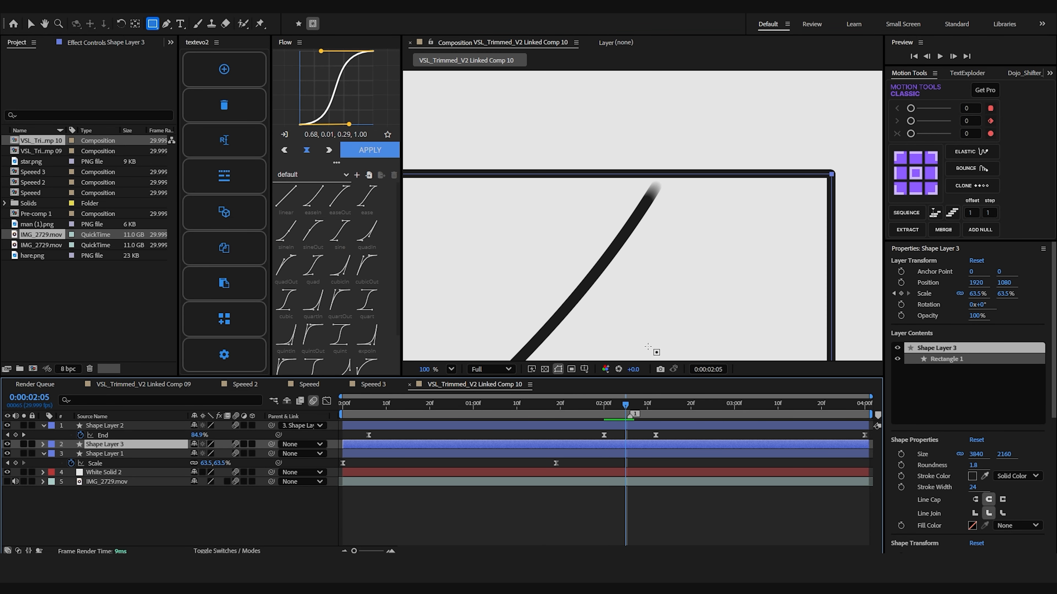
{"action": "left_click_drag", "start_coordinate": [708, 204], "coordinate": [710, 203]}
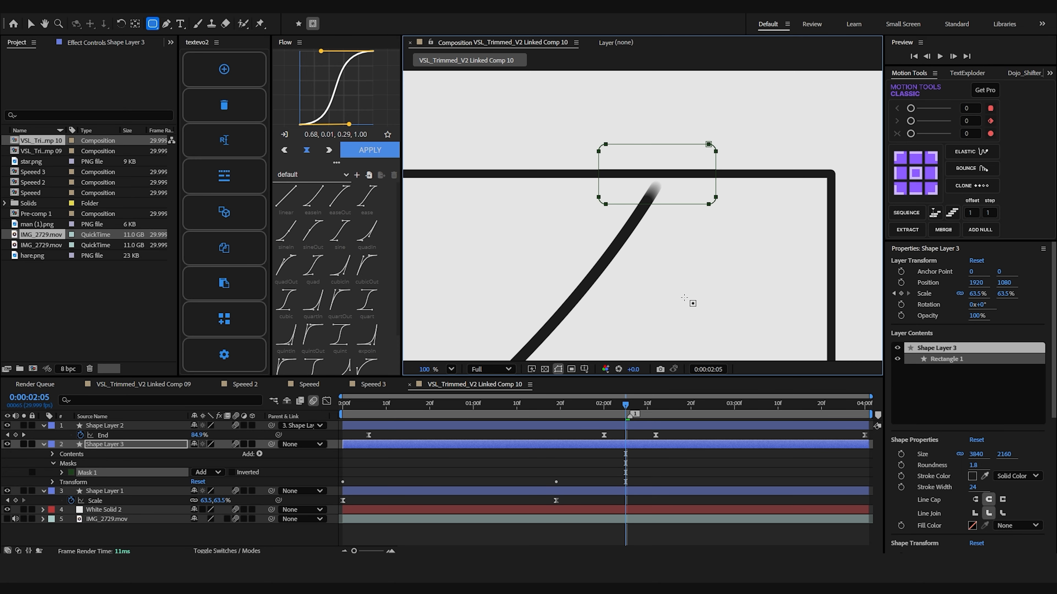
{"action": "left_click", "coordinate": [482, 493]}
{"action": "left_click", "coordinate": [7, 492]}
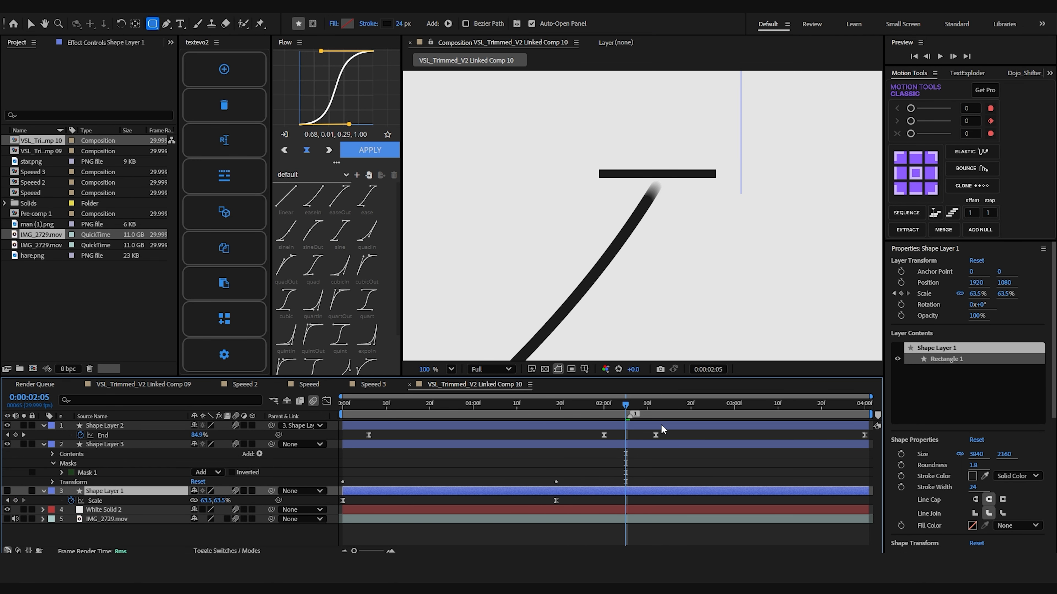
Apply the CC Pixel Polly effect to the masked outline segment layer.
{"action": "left_click", "coordinate": [641, 445]}
{"action": "key", "text": "ctrl+space"}
{"action": "type", "text": "cc pol"}
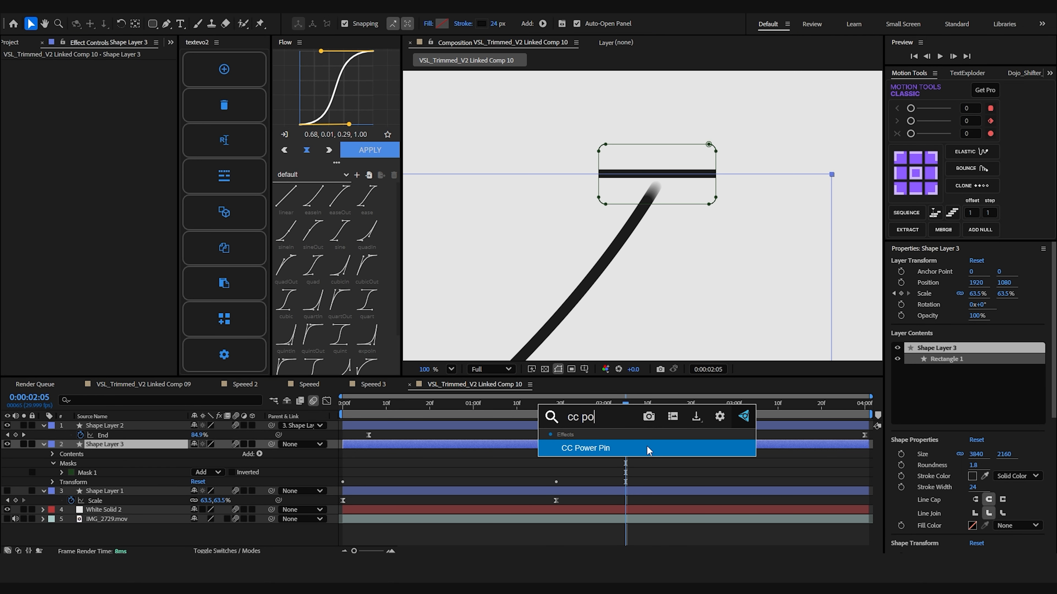
{"action": "key", "text": "Return"}
Try shifting the masked segment layer to start at 0:00:02:05, preview the shatter, and undo the shift.
{"action": "key", "text": "["}
{"action": "key", "text": "space"}
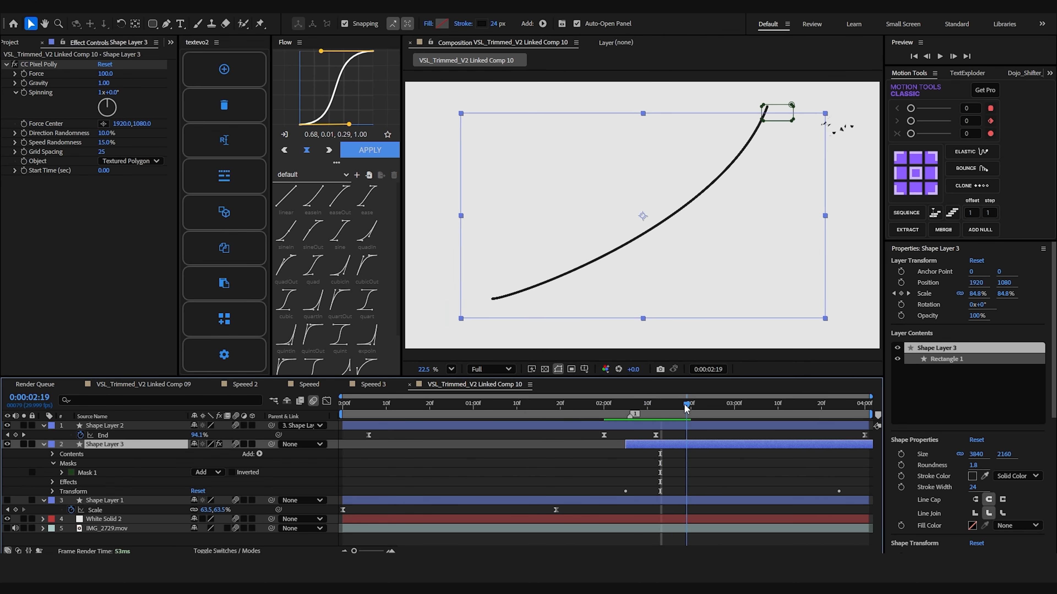
{"action": "left_click", "coordinate": [630, 411]}
{"action": "key", "text": "ctrl+z"}
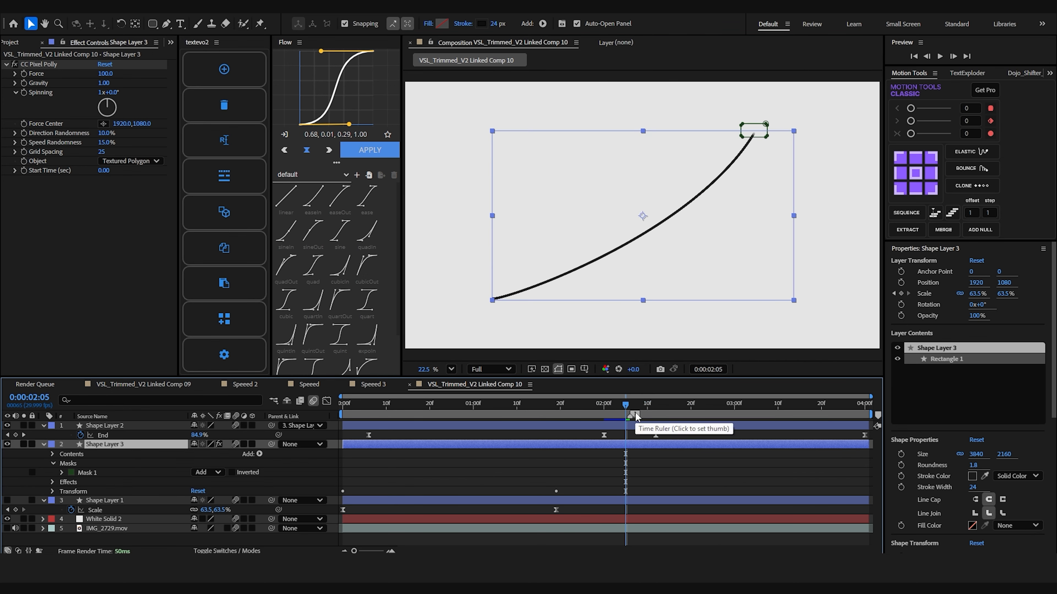
Remove the masked segment's scale animation, parent it to the original outline, and start its layer at 0:00:02:05.
{"action": "left_click", "coordinate": [528, 455]}
{"action": "left_click", "coordinate": [554, 445]}
{"action": "key", "text": "s"}
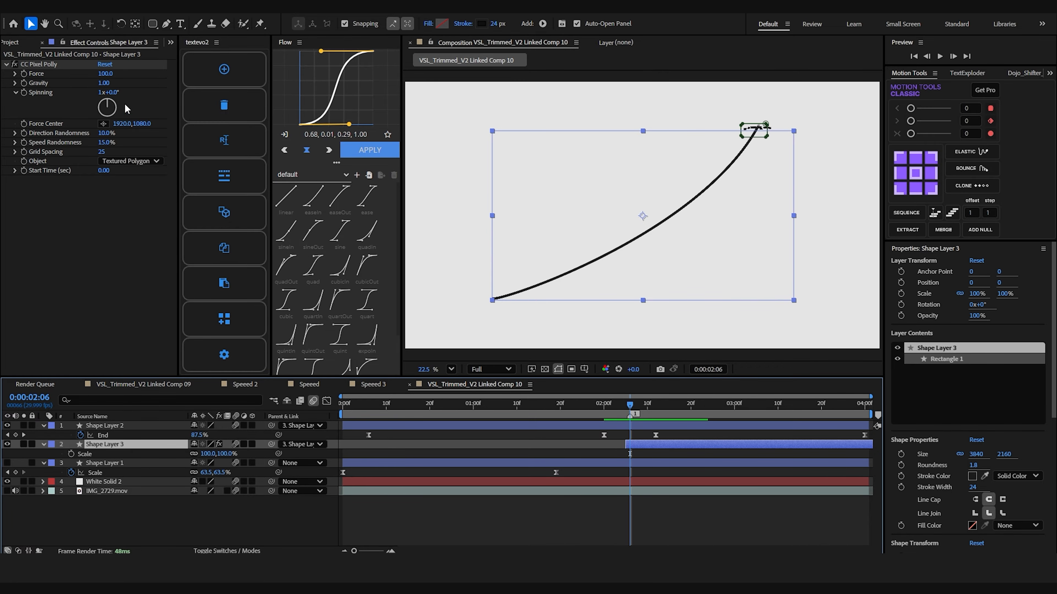
Set the CC Pixel Polly Gravity to -4.09 and check the shatter around 0:00:02:08.
{"action": "left_click_drag", "start_coordinate": [104, 83], "coordinate": [365, 83]}
{"action": "left_click", "coordinate": [653, 402]}
{"action": "left_click_drag", "start_coordinate": [627, 404], "coordinate": [640, 407]}
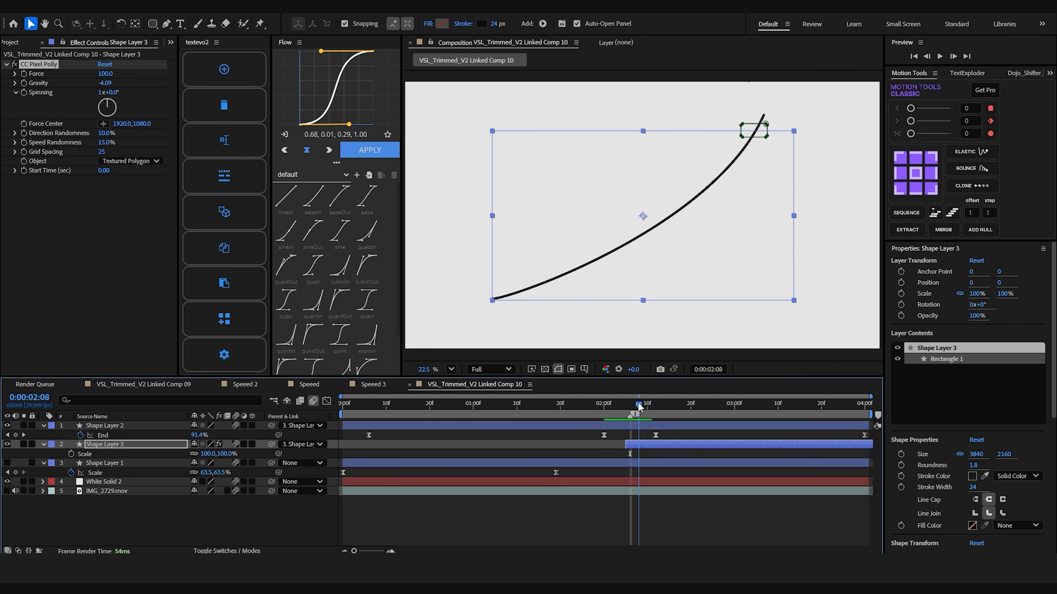